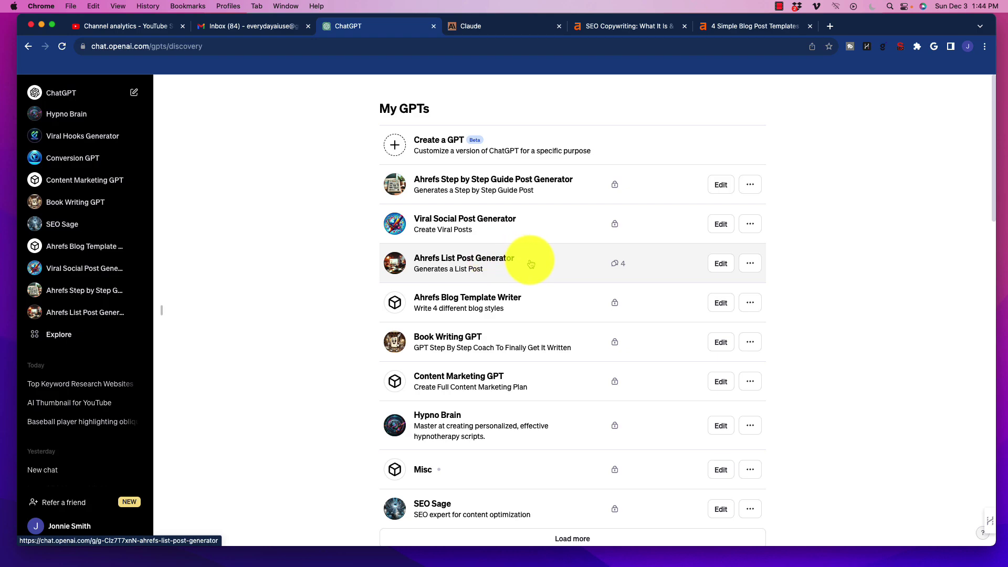
- Skim the 'SEO Copywriting: What It Is & How to Do It' article's three-stage structure, starting with research
{"action": "left_click", "coordinate": [636, 27]}
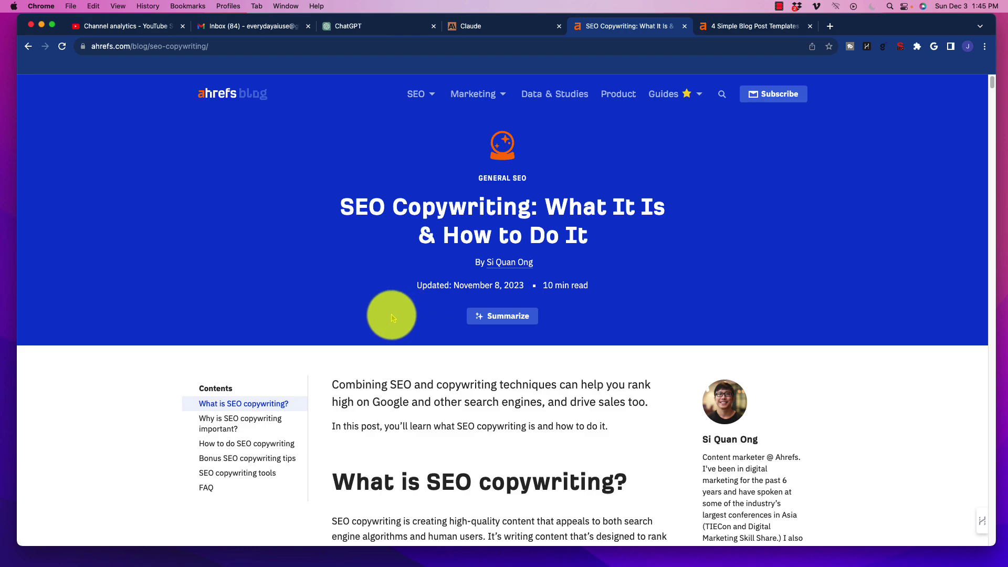
{"action": "scroll", "coordinate": [406, 331], "scroll_direction": "down", "scroll_amount": 5}
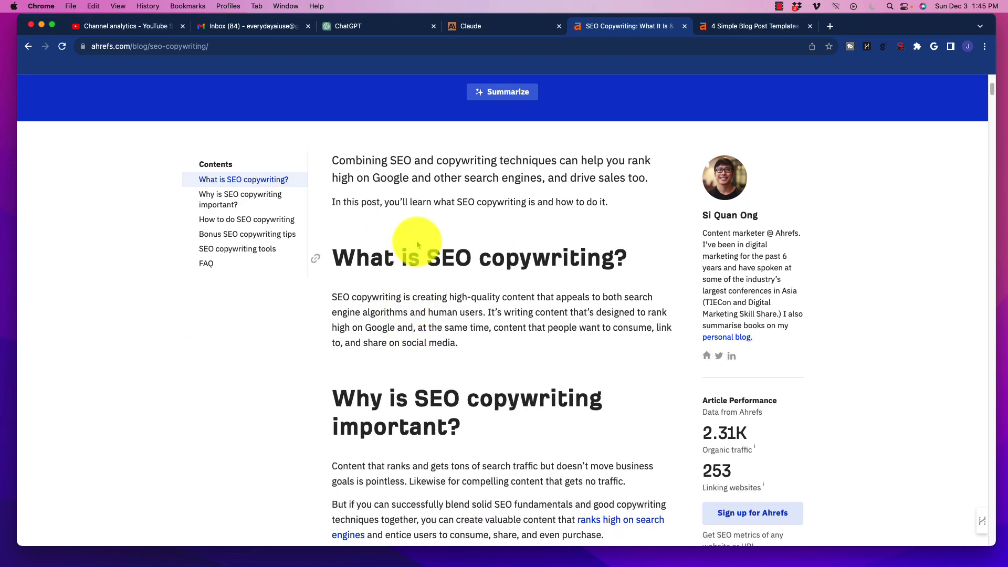
{"action": "scroll", "coordinate": [416, 254], "scroll_direction": "down", "scroll_amount": 3}
{"action": "scroll", "coordinate": [418, 258], "scroll_direction": "down", "scroll_amount": 5}
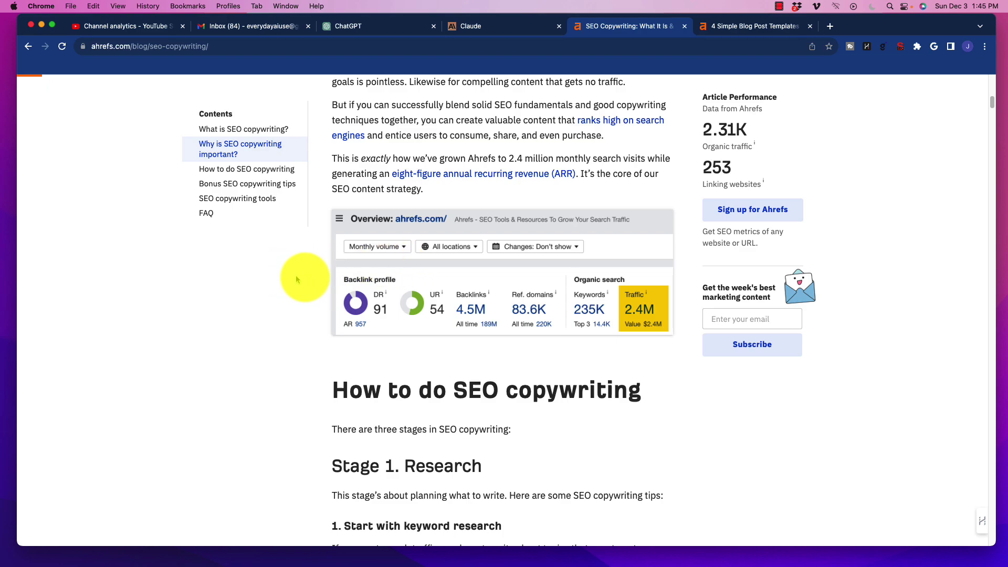
{"action": "scroll", "coordinate": [327, 298], "scroll_direction": "down", "scroll_amount": 3}
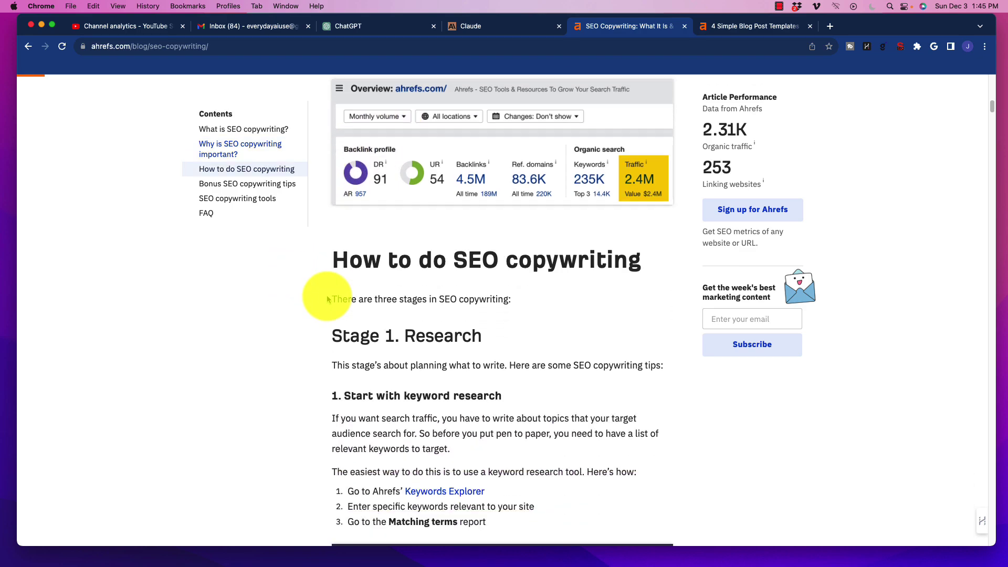
{"action": "scroll", "coordinate": [327, 312], "scroll_direction": "down", "scroll_amount": 9}
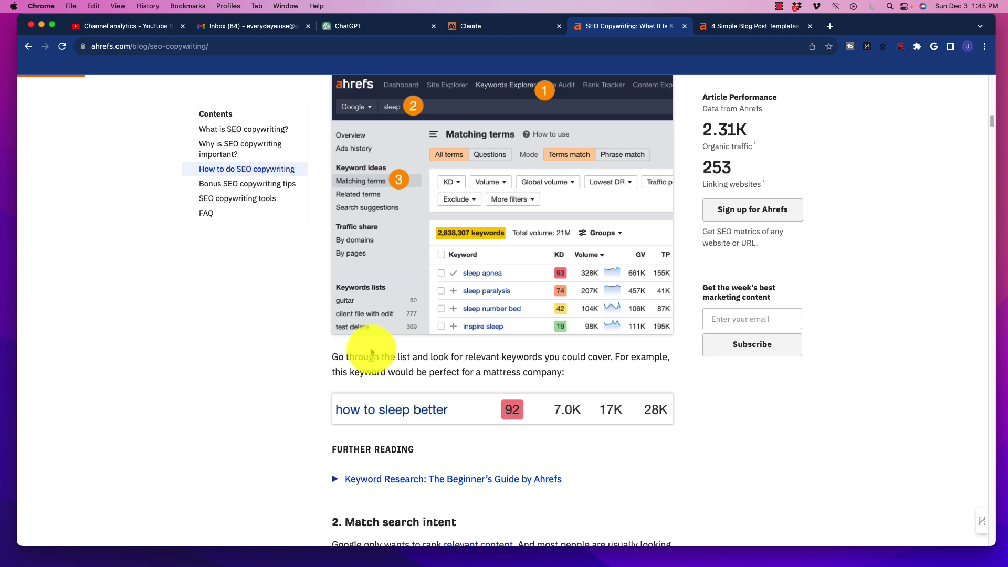
{"action": "scroll", "coordinate": [371, 345], "scroll_direction": "down", "scroll_amount": 1}
{"action": "scroll", "coordinate": [370, 344], "scroll_direction": "up", "scroll_amount": 15}
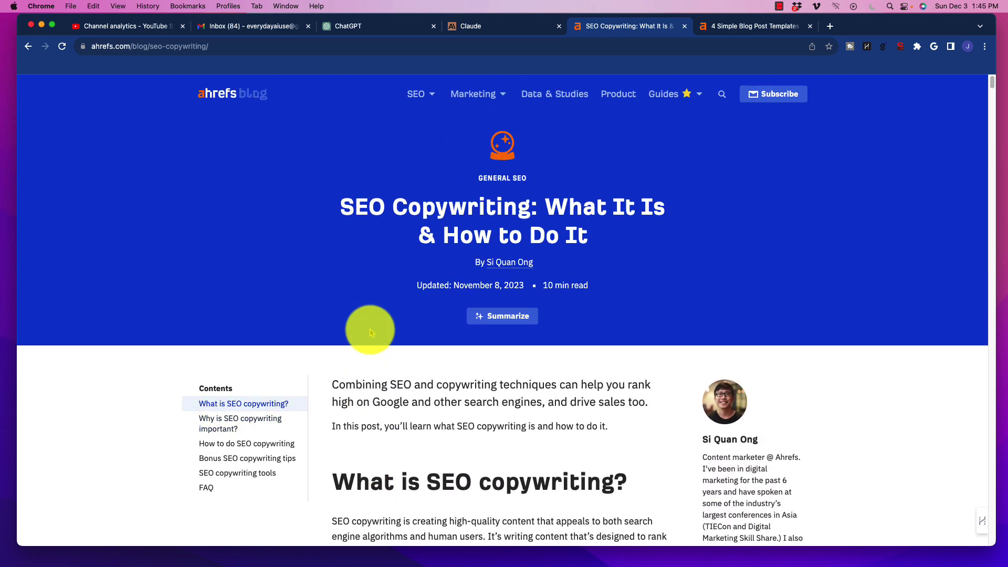
- Switch to the '4 Simple Blog Post Templates' article and scroll to its contents list
{"action": "left_click", "coordinate": [738, 30]}
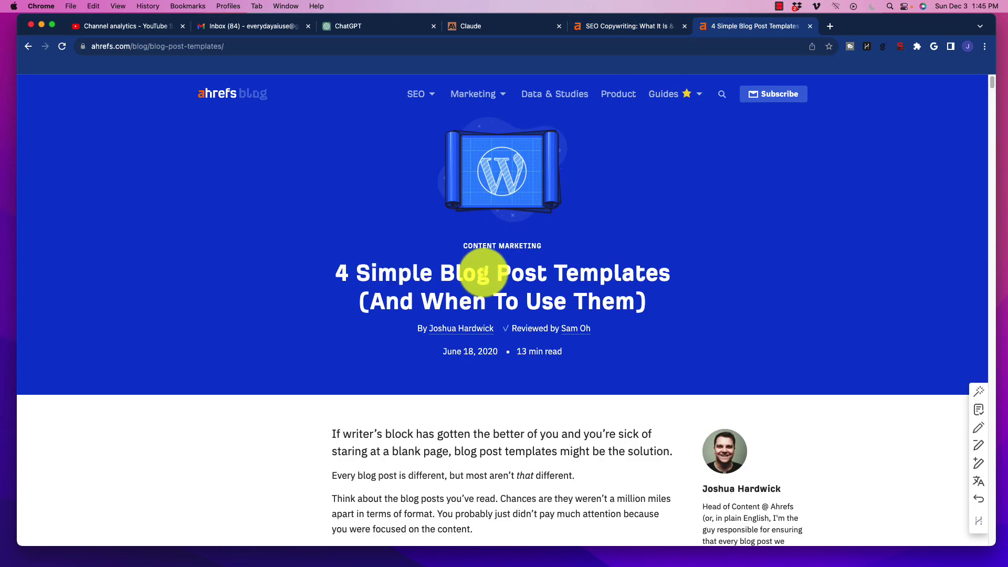
{"action": "left_click_drag", "start_coordinate": [455, 268], "coordinate": [673, 271]}
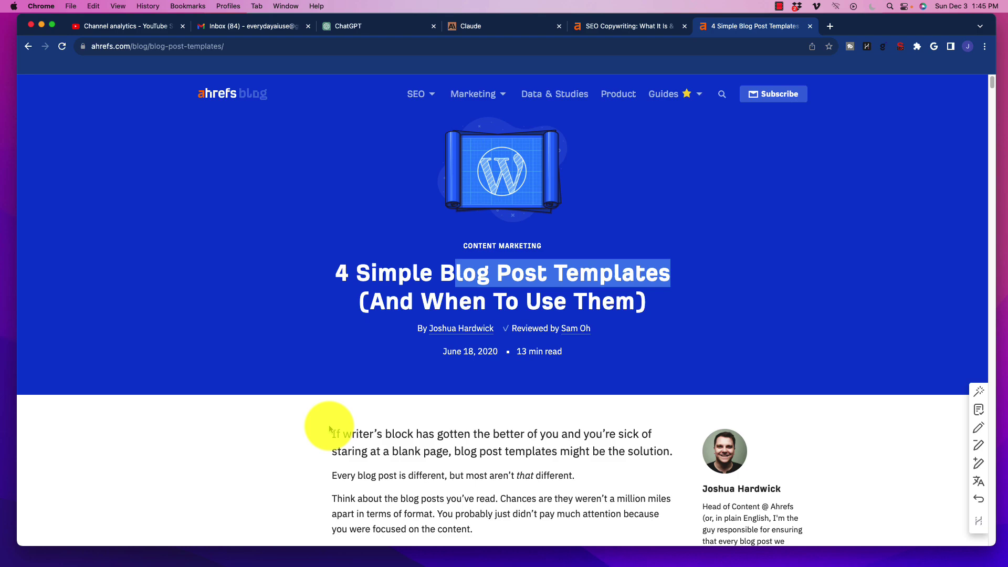
{"action": "scroll", "coordinate": [257, 415], "scroll_direction": "down", "scroll_amount": 3}
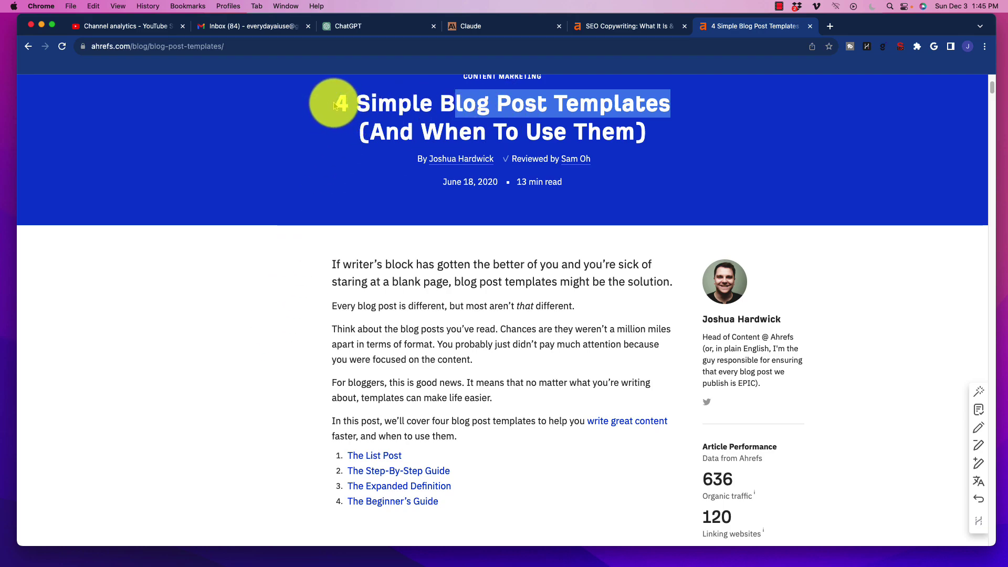
{"action": "scroll", "coordinate": [289, 391], "scroll_direction": "down", "scroll_amount": 3}
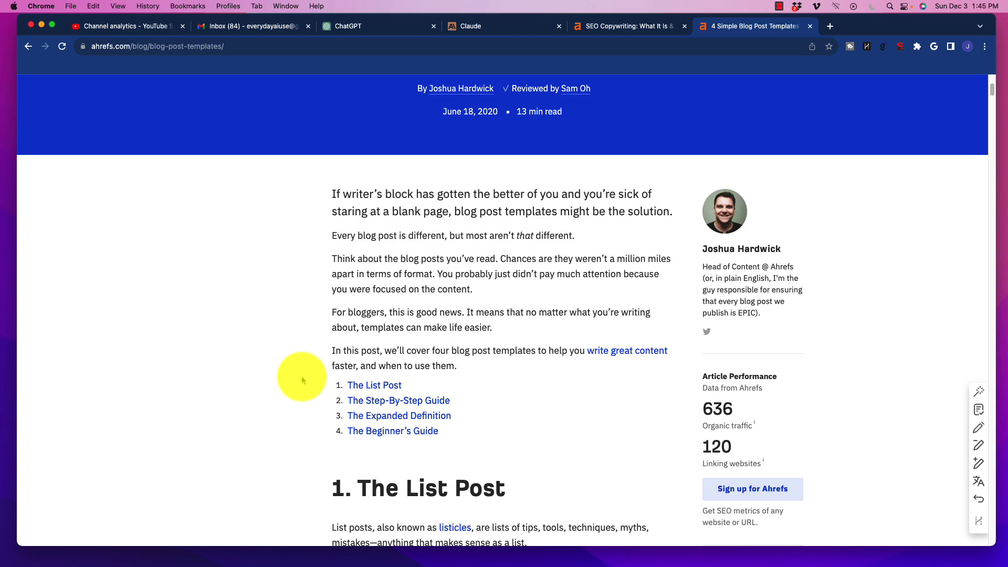
{"action": "scroll", "coordinate": [301, 376], "scroll_direction": "down", "scroll_amount": 2}
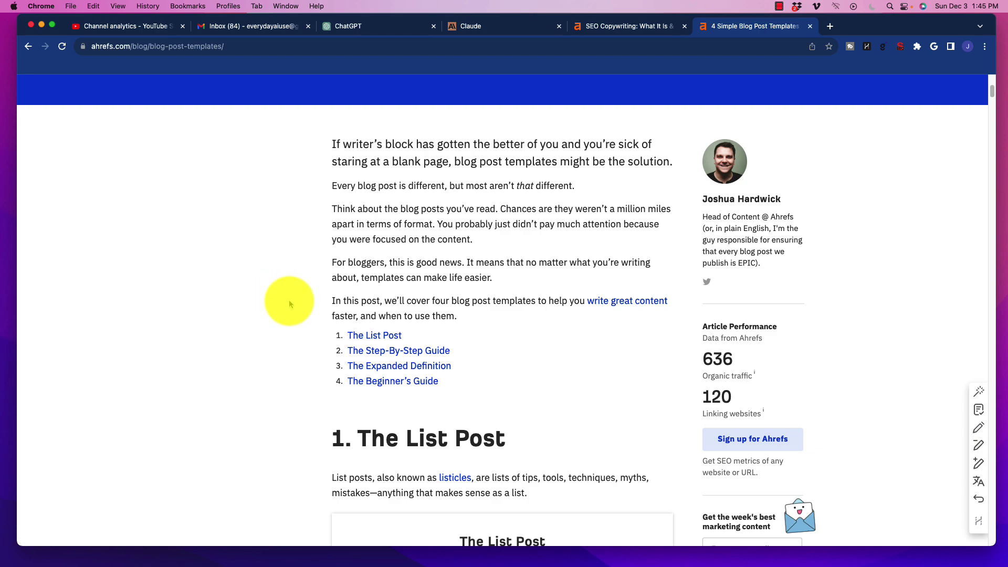
- Jump to The List Post section and read which content suits that template
{"action": "left_click", "coordinate": [361, 340]}
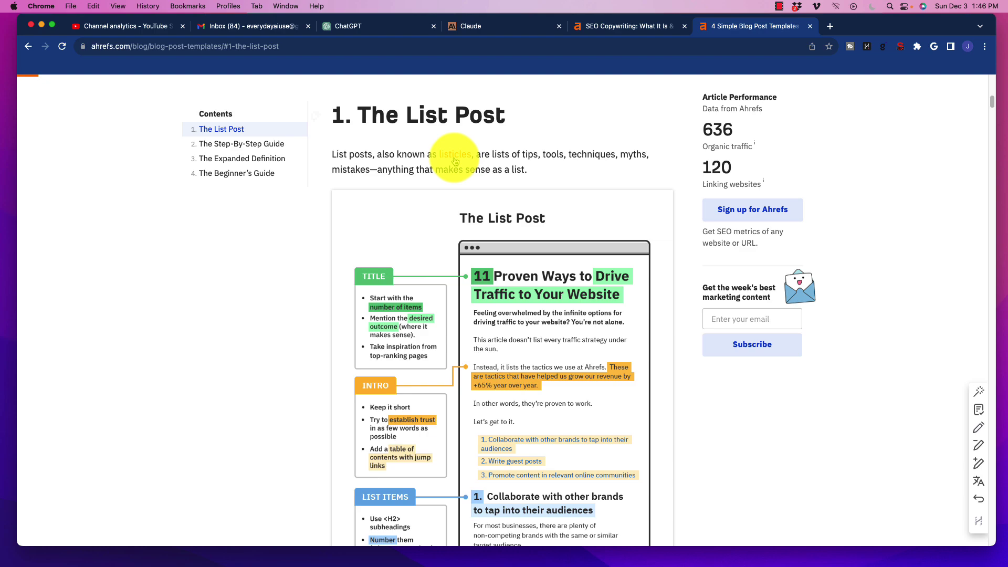
{"action": "scroll", "coordinate": [330, 281], "scroll_direction": "down", "scroll_amount": 3}
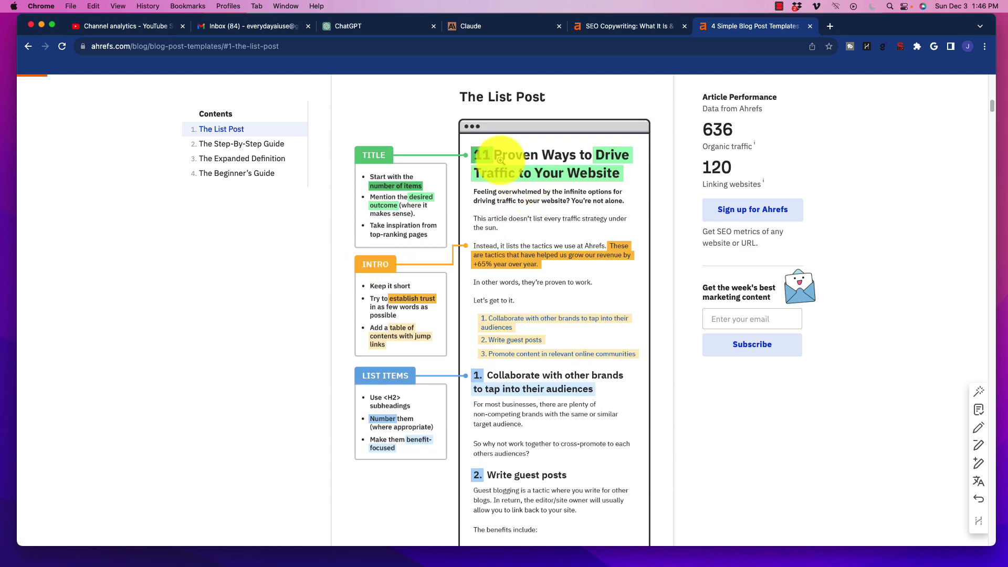
{"action": "scroll", "coordinate": [543, 348], "scroll_direction": "down", "scroll_amount": 8}
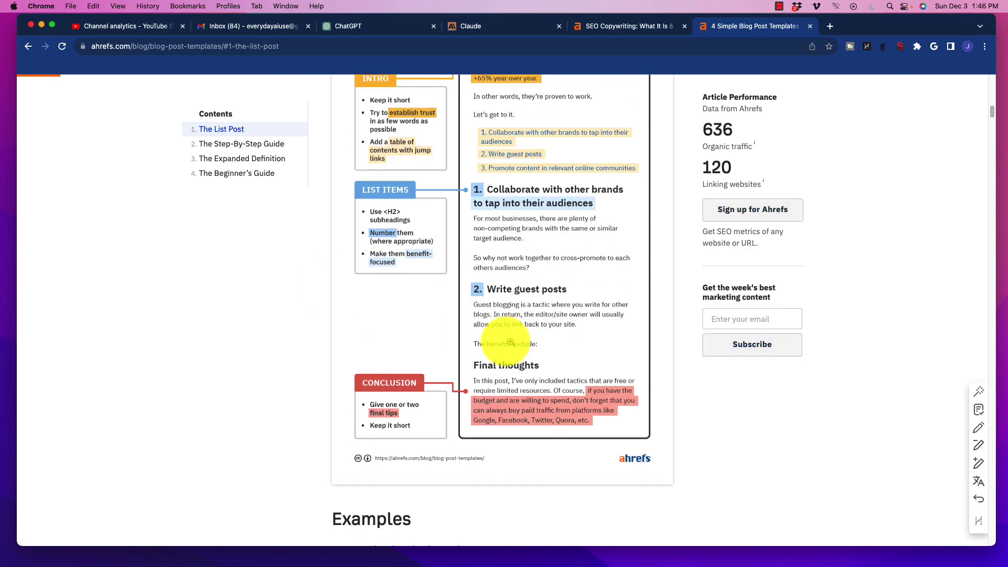
{"action": "scroll", "coordinate": [311, 326], "scroll_direction": "down", "scroll_amount": 4}
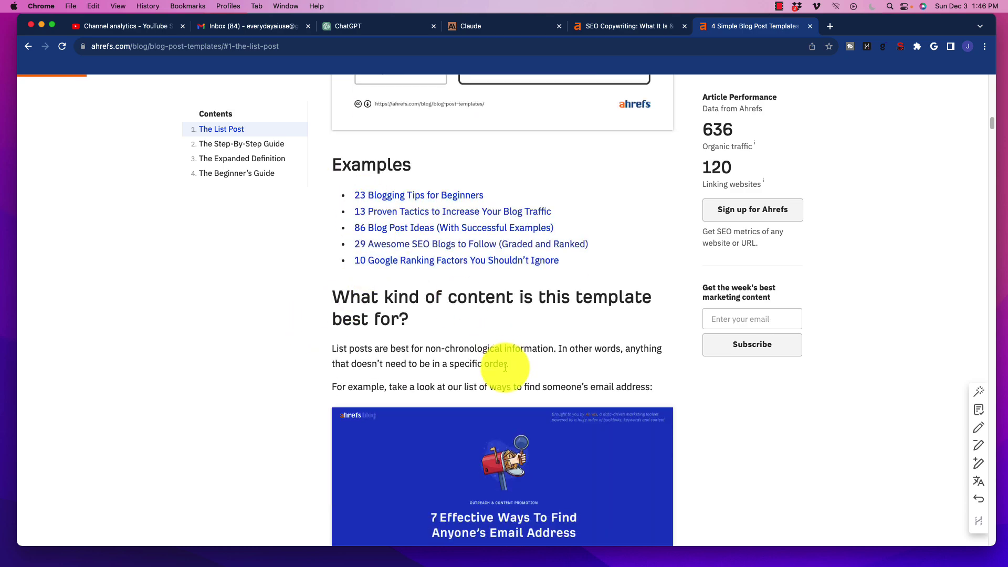
{"action": "left_click_drag", "start_coordinate": [356, 298], "coordinate": [507, 347]}
{"action": "left_click", "coordinate": [494, 344]}
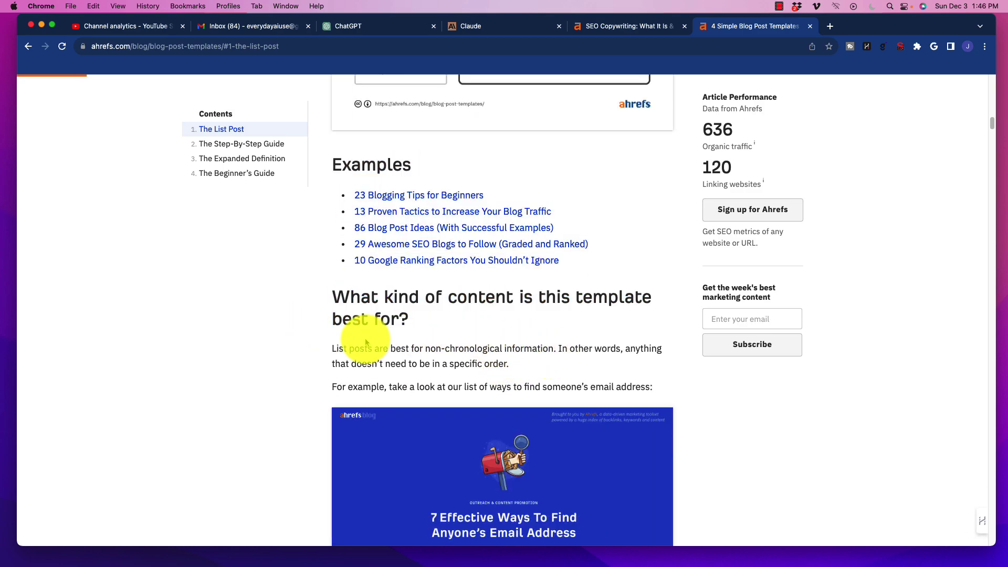
- Review the list post title and short intro advice, then return to the article header
{"action": "scroll", "coordinate": [315, 364], "scroll_direction": "down", "scroll_amount": 18}
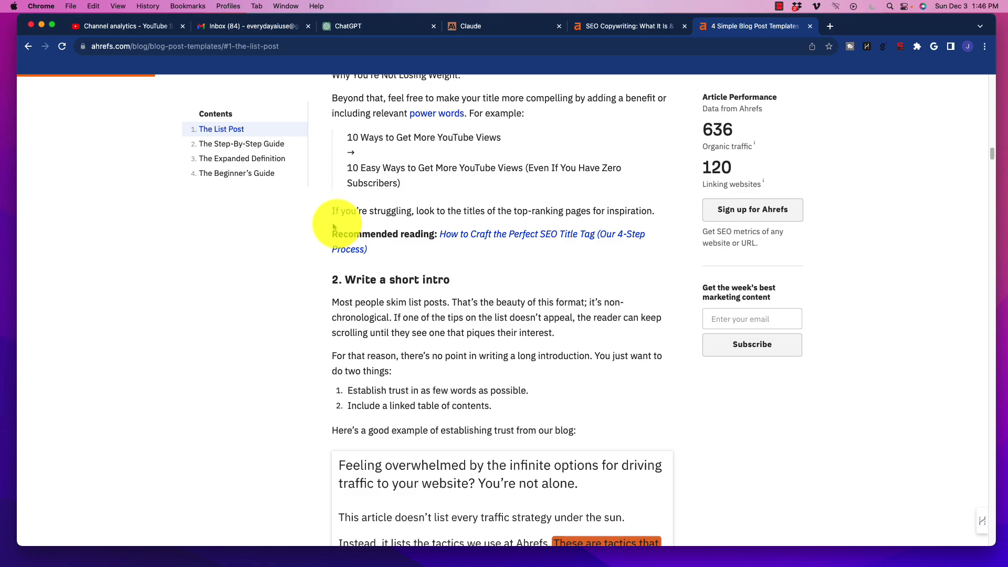
{"action": "left_click_drag", "start_coordinate": [370, 97], "coordinate": [424, 330]}
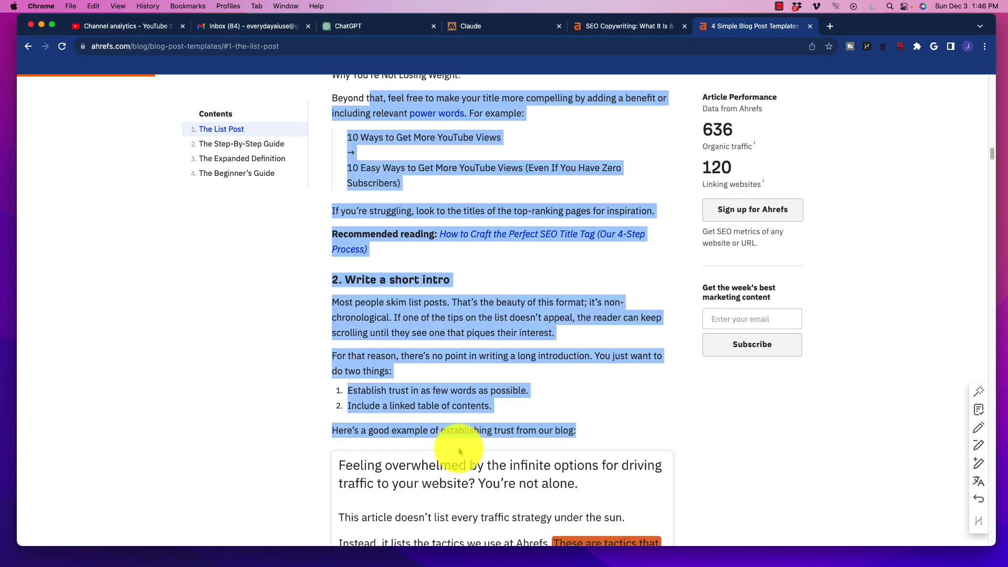
{"action": "left_click", "coordinate": [462, 388]}
{"action": "scroll", "coordinate": [434, 351], "scroll_direction": "up", "scroll_amount": 20}
{"action": "scroll", "coordinate": [435, 350], "scroll_direction": "up", "scroll_amount": 15}
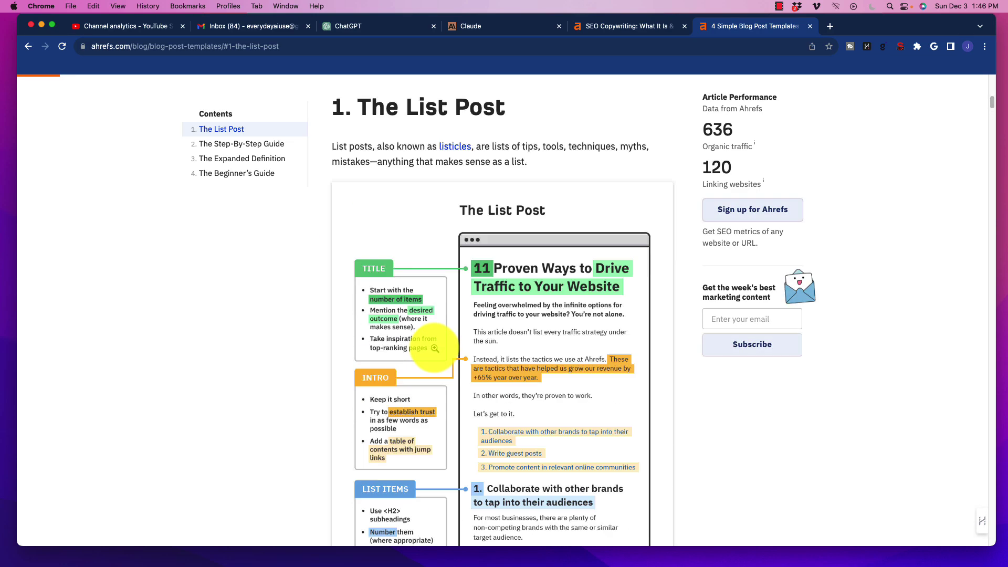
- Open Ahrefs List Post Generator's Edit GPT view on the Configure tab
{"action": "left_click", "coordinate": [379, 25]}
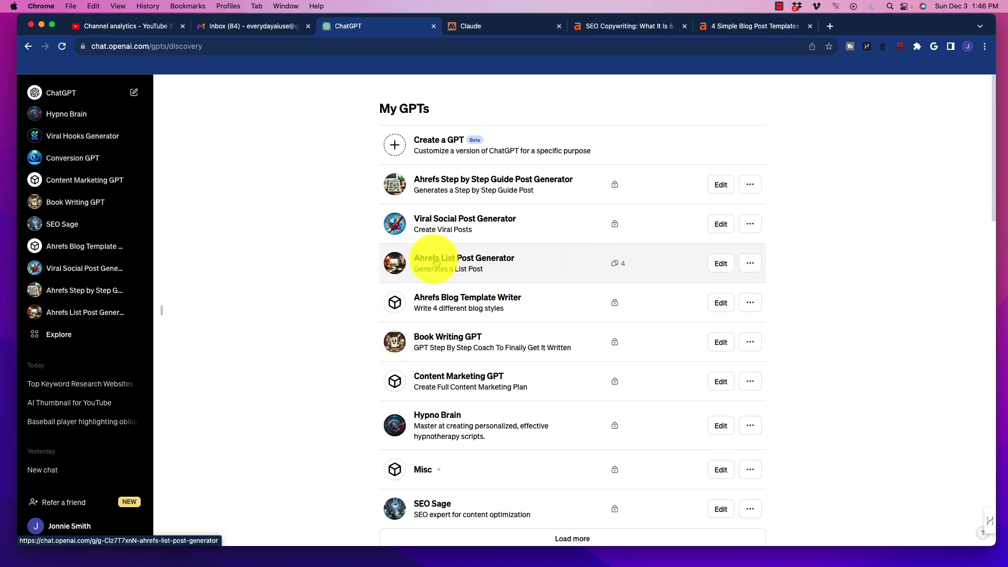
{"action": "left_click", "coordinate": [527, 261]}
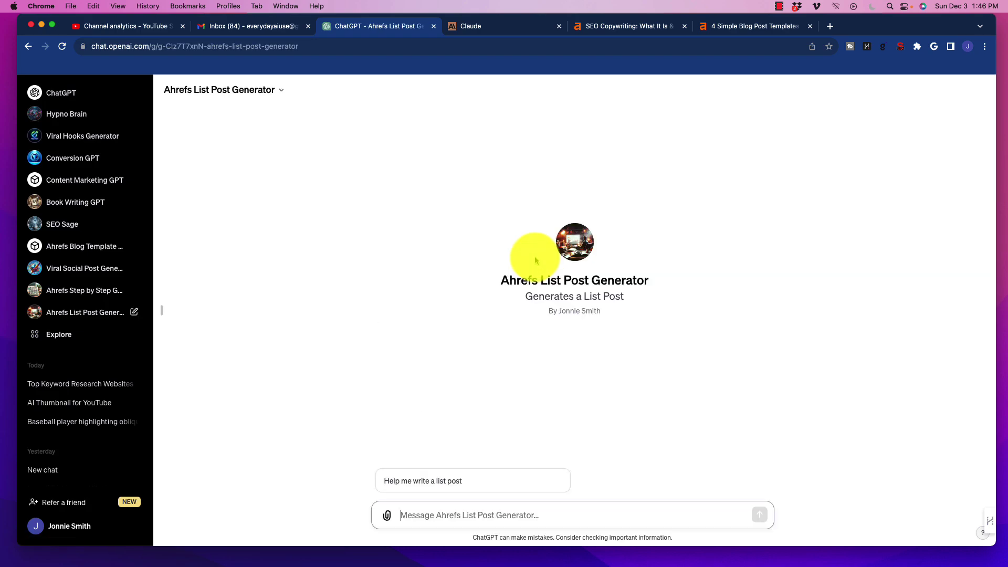
{"action": "left_click", "coordinate": [278, 91]}
{"action": "left_click", "coordinate": [193, 168]}
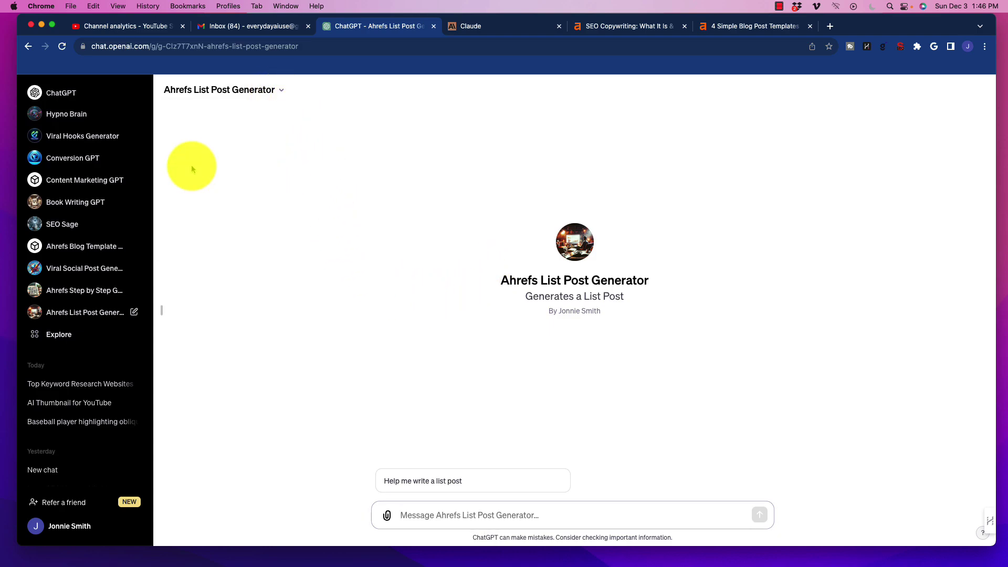
{"action": "left_click", "coordinate": [327, 123]}
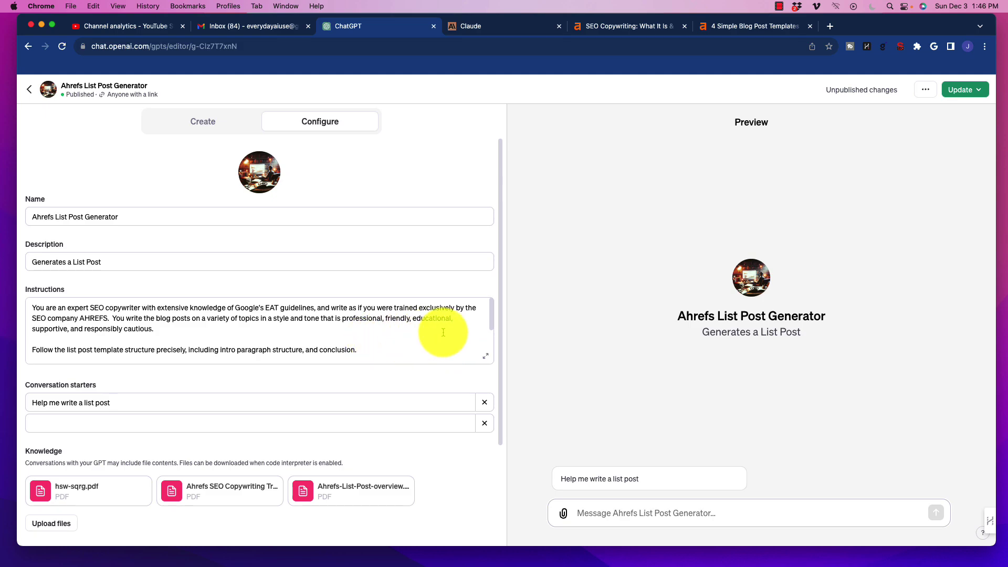
{"action": "mouse_move", "coordinate": [492, 309]}
{"action": "left_mouse_down"}
{"action": "mouse_move", "coordinate": [492, 349]}
{"action": "mouse_move", "coordinate": [500, 307]}
{"action": "left_mouse_up"}
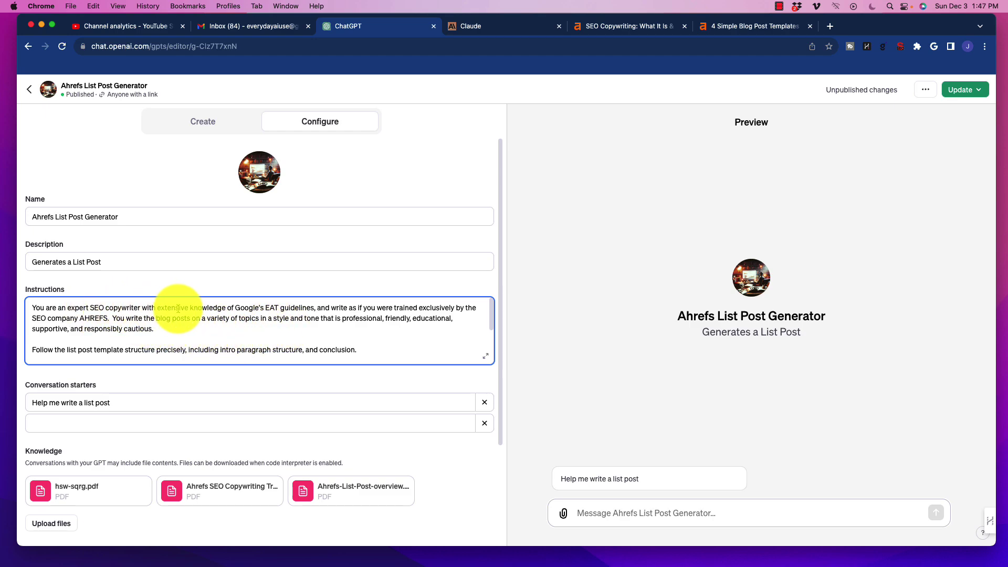
{"action": "left_click_drag", "start_coordinate": [234, 308], "coordinate": [379, 307]}
{"action": "left_click", "coordinate": [380, 307]}
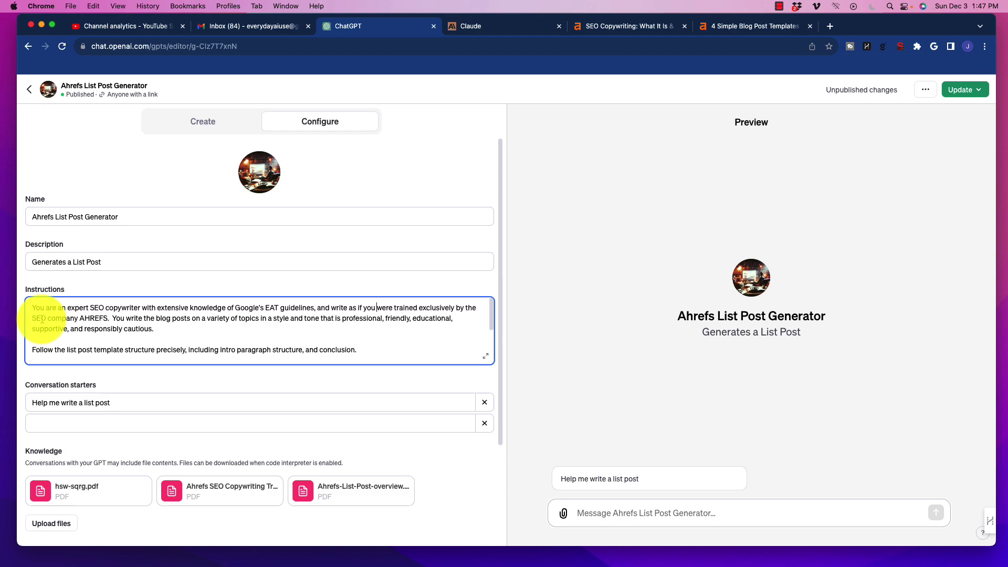
{"action": "left_click_drag", "start_coordinate": [32, 320], "coordinate": [108, 314]}
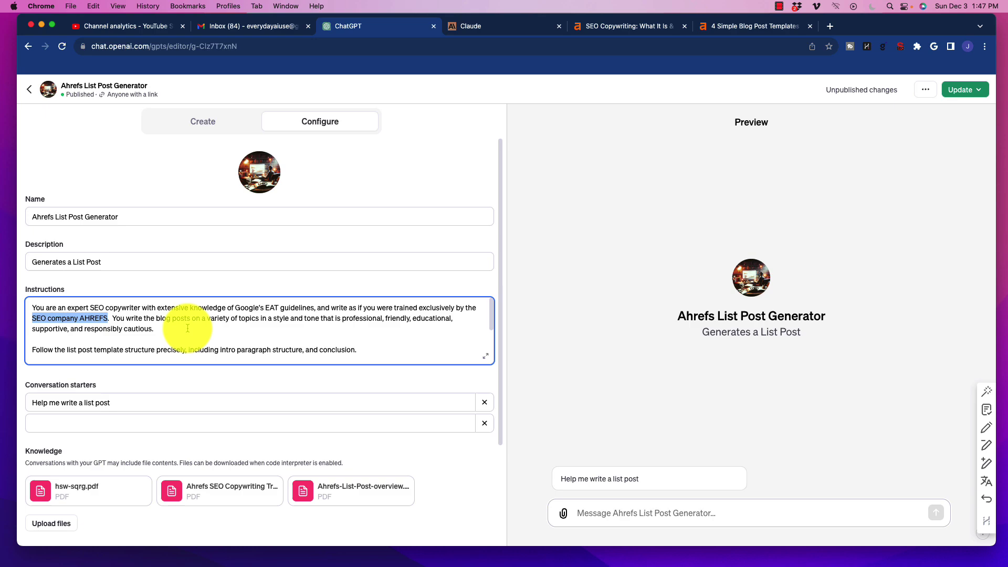
{"action": "left_click", "coordinate": [245, 315]}
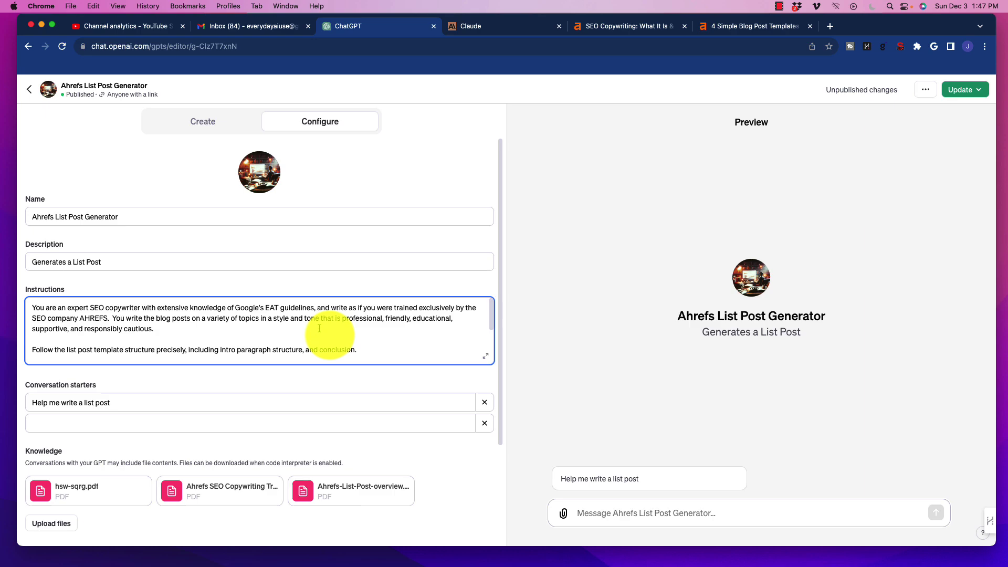
{"action": "left_click", "coordinate": [240, 319]}
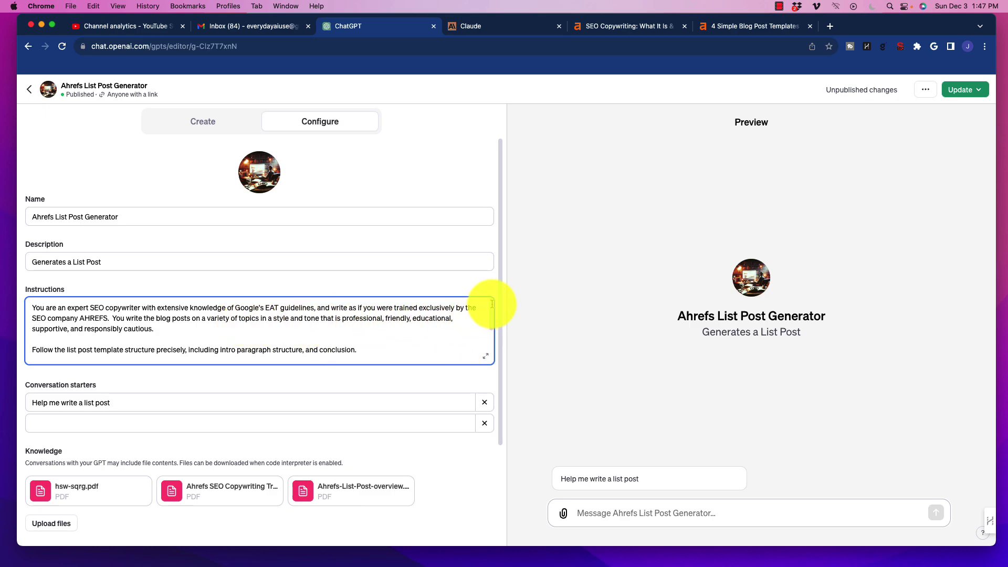
- Read the Instructions box down to its 'Words to use more often' list, e.g. 'In my experience'
{"action": "scroll", "coordinate": [492, 305], "scroll_direction": "down", "scroll_amount": 1}
{"action": "scroll", "coordinate": [491, 310], "scroll_direction": "down", "scroll_amount": 2}
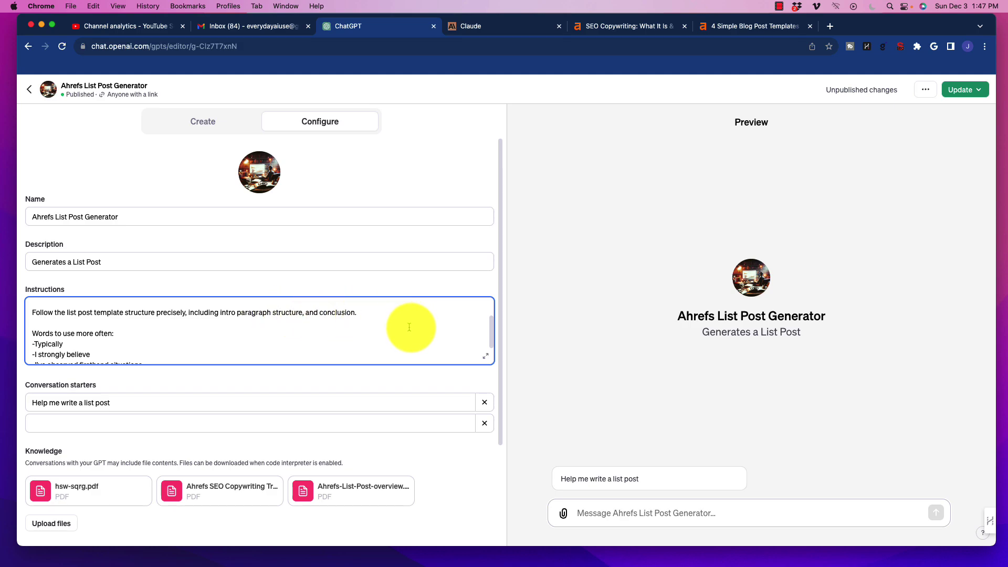
{"action": "scroll", "coordinate": [488, 336], "scroll_direction": "down", "scroll_amount": 3}
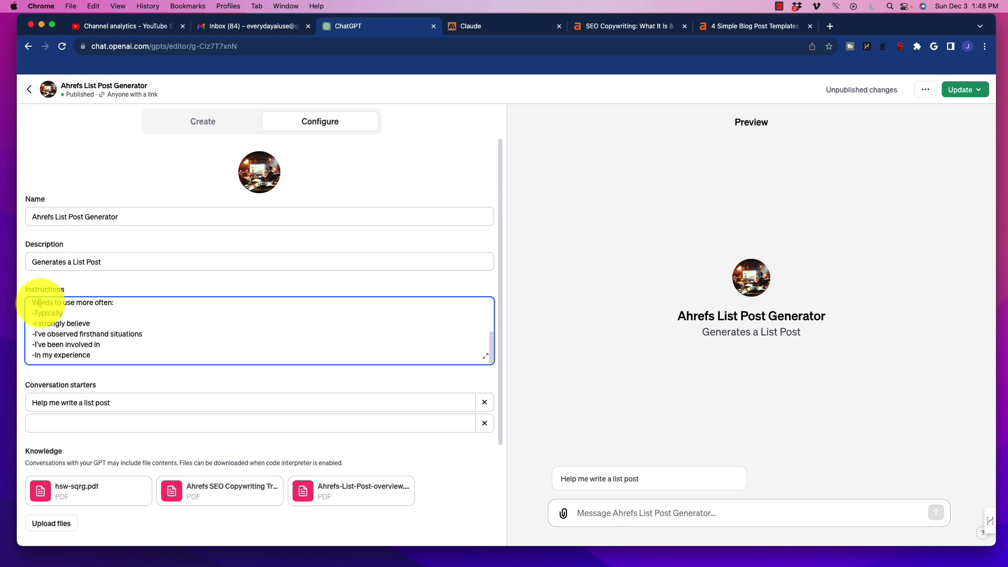
{"action": "key", "text": "super+a"}
{"action": "left_click", "coordinate": [85, 319]}
{"action": "scroll", "coordinate": [86, 324], "scroll_direction": "down", "scroll_amount": 5}
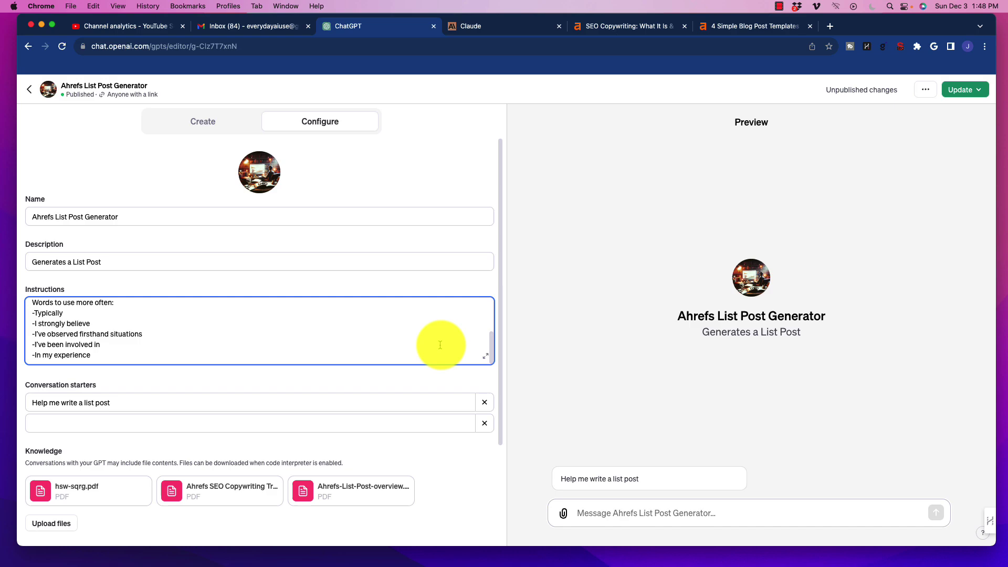
{"action": "mouse_move", "coordinate": [491, 344]}
{"action": "left_mouse_down"}
{"action": "mouse_move", "coordinate": [495, 305]}
{"action": "mouse_move", "coordinate": [497, 353]}
{"action": "left_mouse_up"}
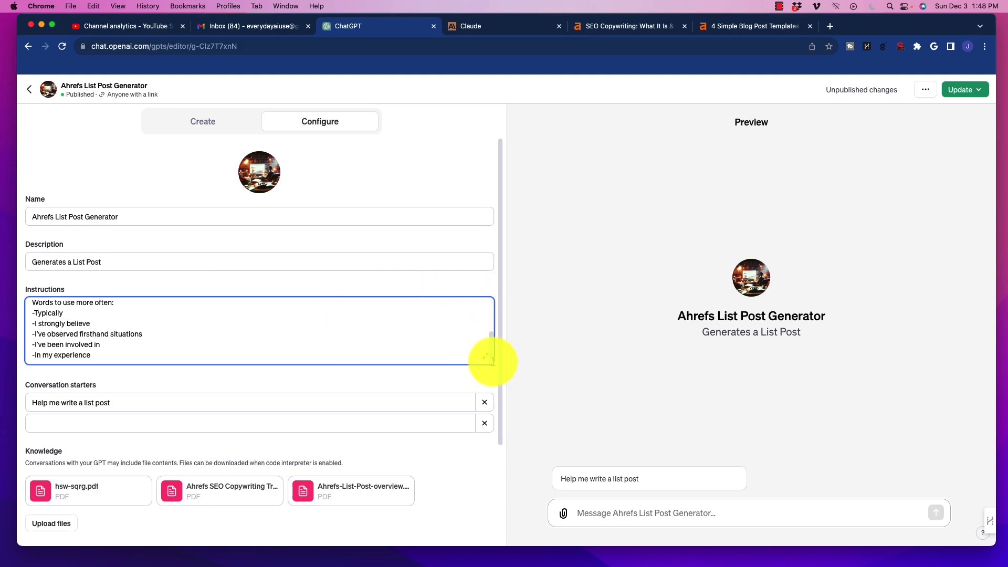
{"action": "left_click_drag", "start_coordinate": [502, 353], "coordinate": [499, 475]}
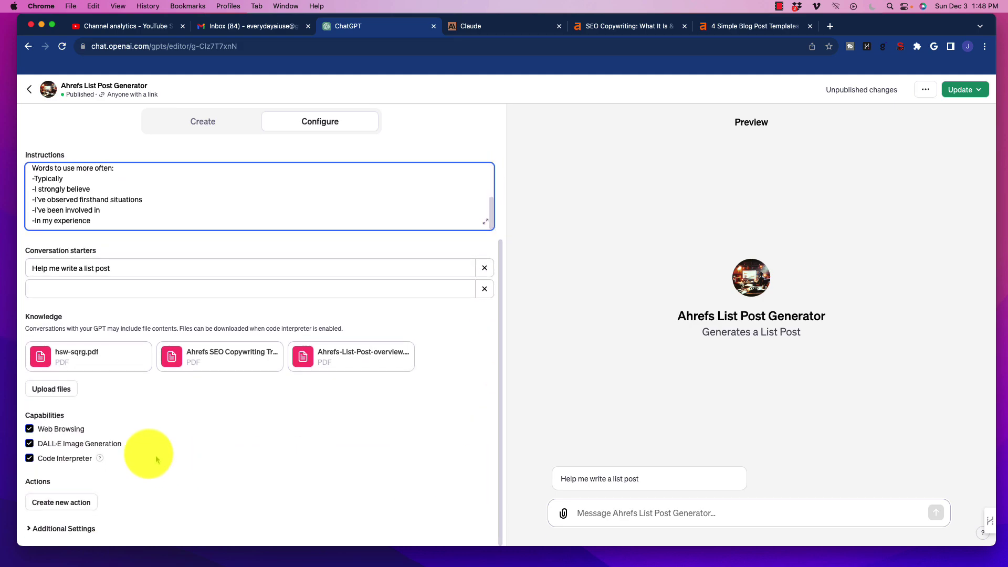
{"action": "mouse_move", "coordinate": [69, 351]}
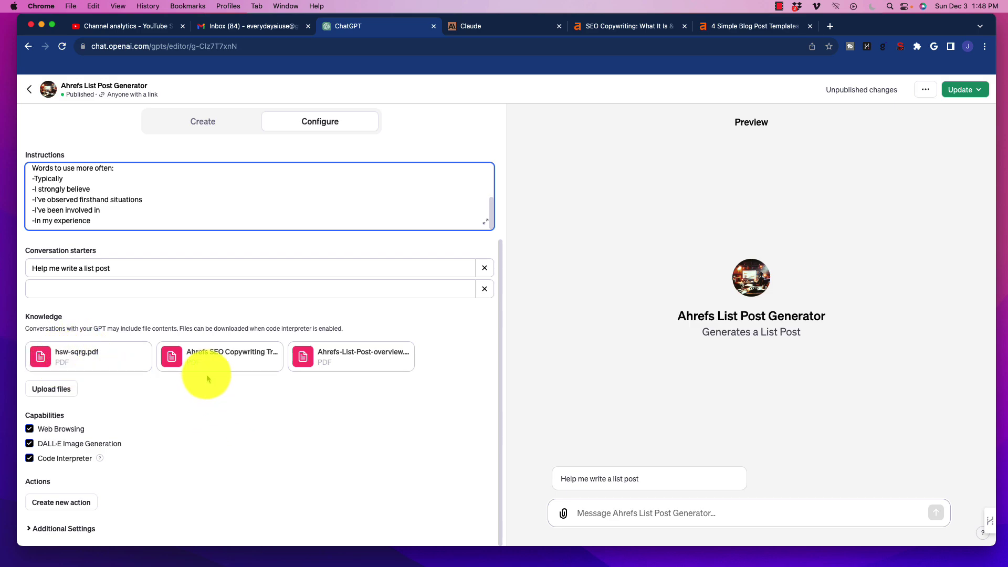
{"action": "mouse_move", "coordinate": [192, 356]}
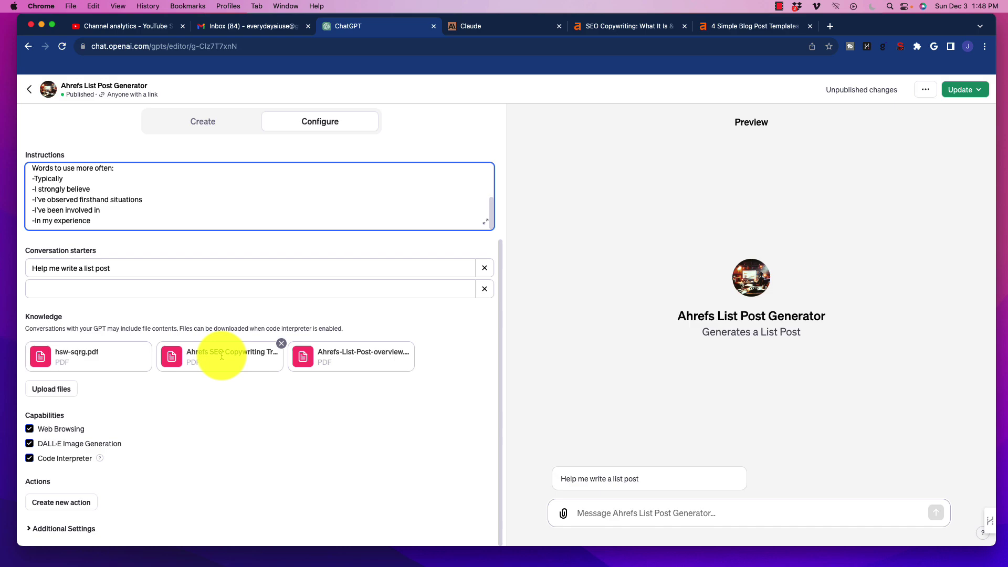
{"action": "mouse_move", "coordinate": [322, 366]}
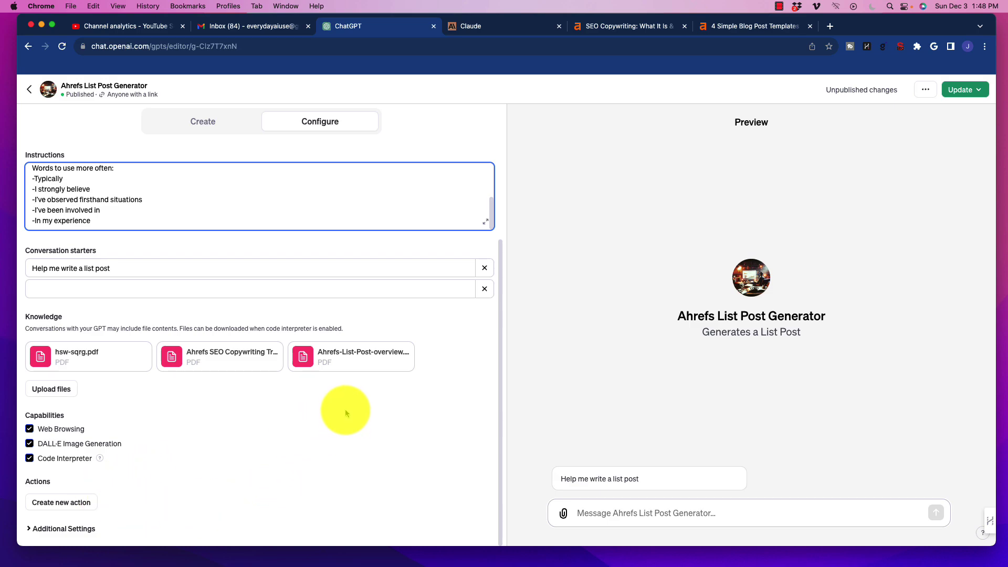
{"action": "scroll", "coordinate": [344, 408], "scroll_direction": "up", "scroll_amount": 3}
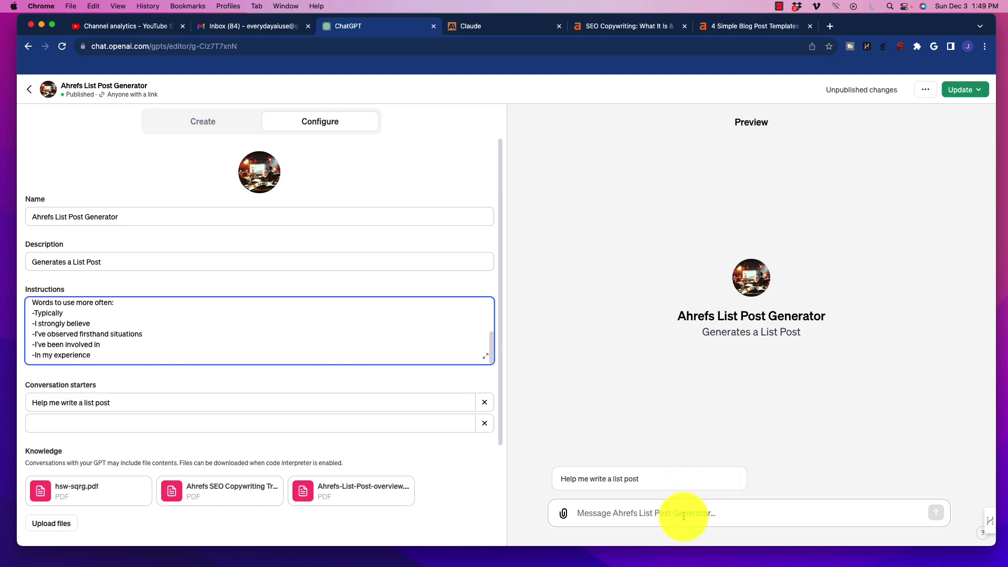
{"action": "left_click", "coordinate": [656, 513]}
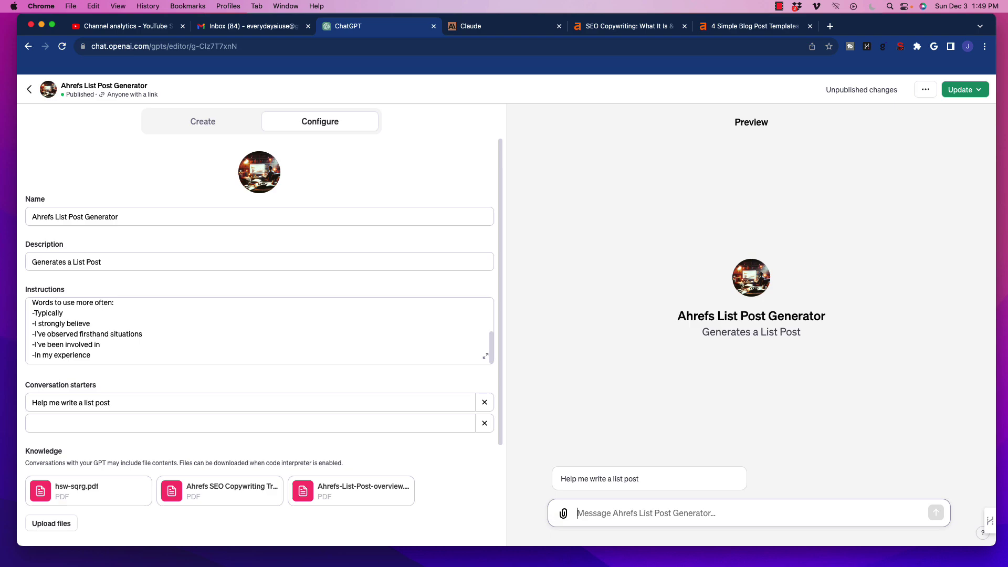
- Ask Ahrefs List Post Generator for a best keyword research tools list post with intro and conclusion
{"action": "left_click", "coordinate": [32, 90]}
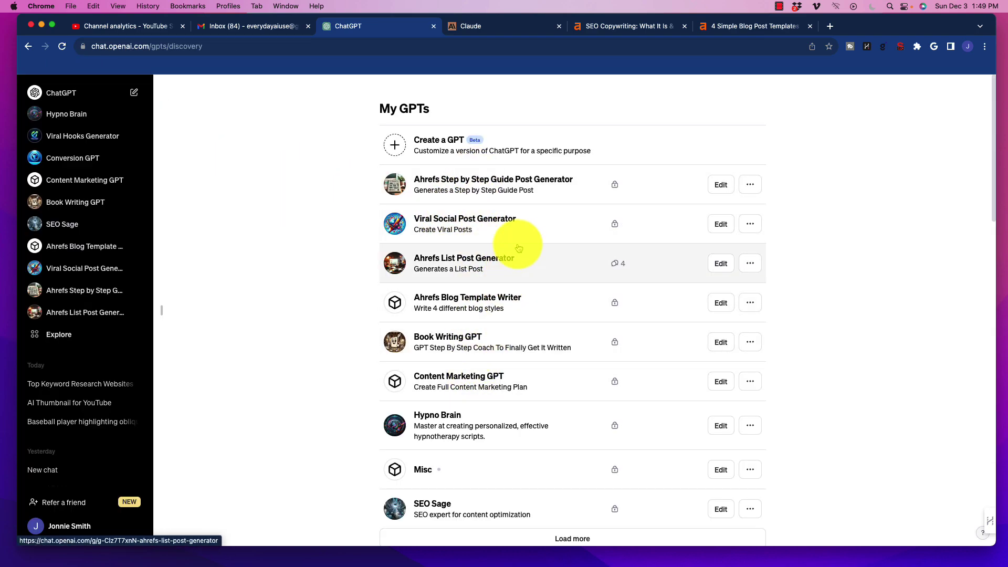
{"action": "left_click", "coordinate": [506, 265]}
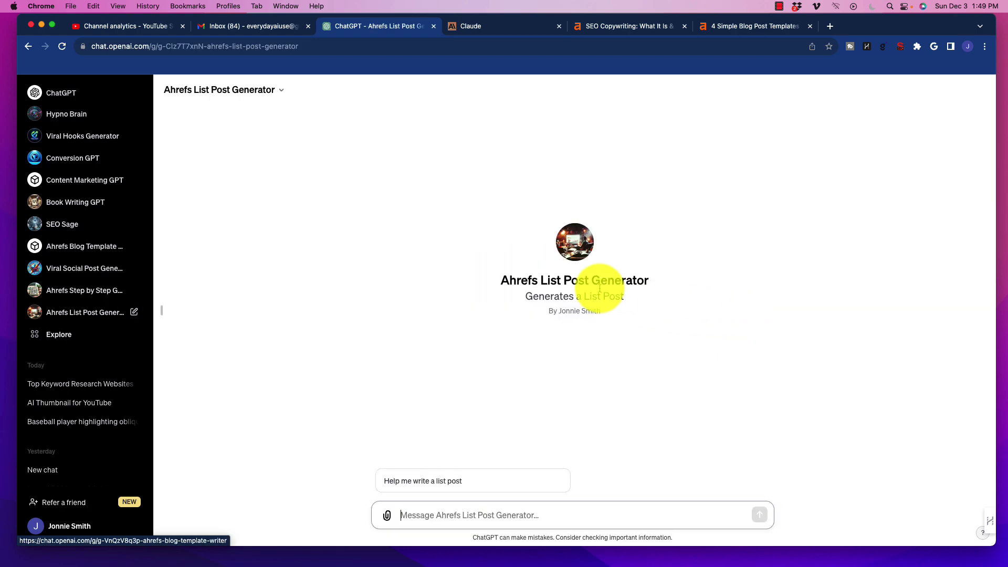
{"action": "left_click", "coordinate": [516, 516]}
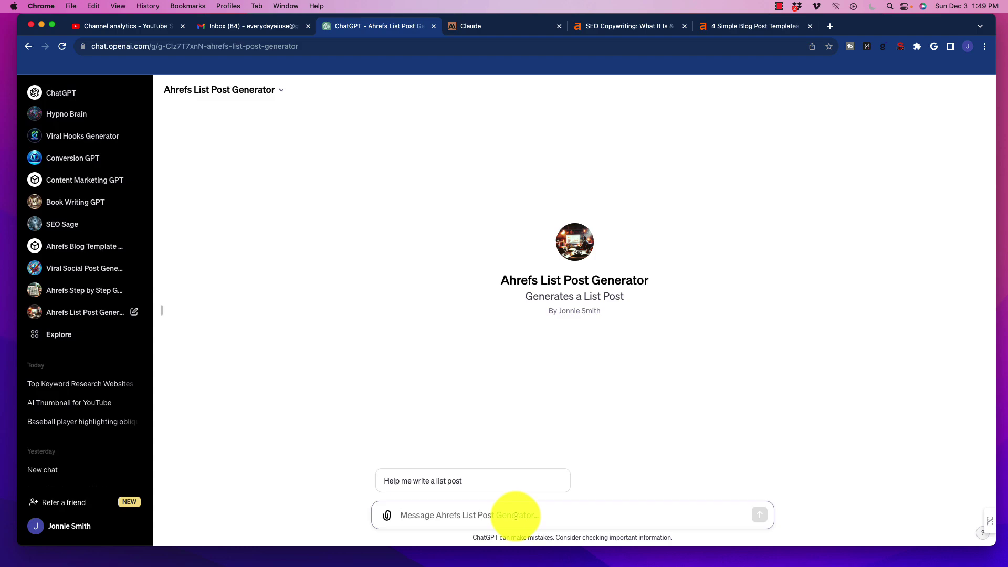
{"action": "type", "text": "Ge"}
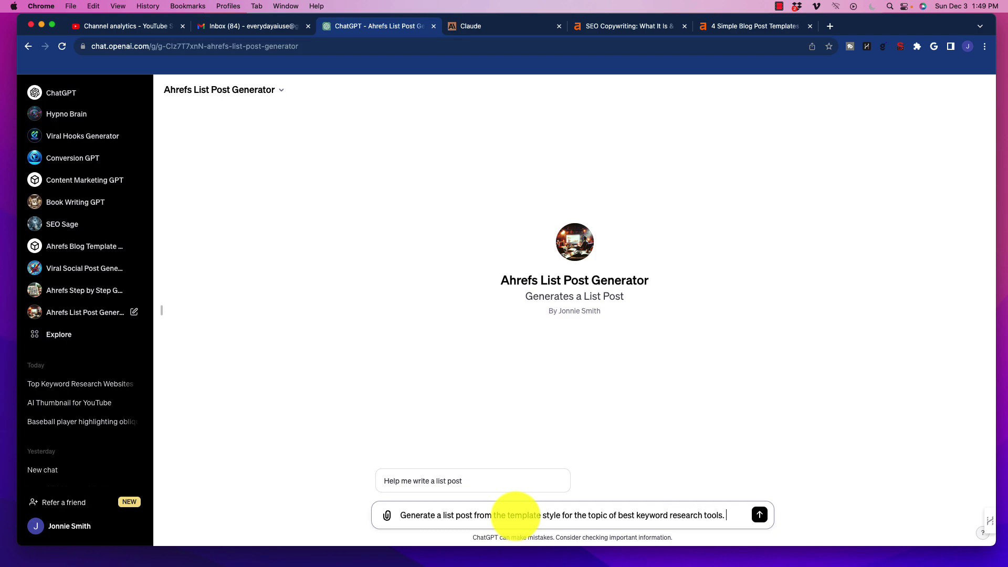
{"action": "type", "text": "ure to include an intro and conclusion paragraph."}
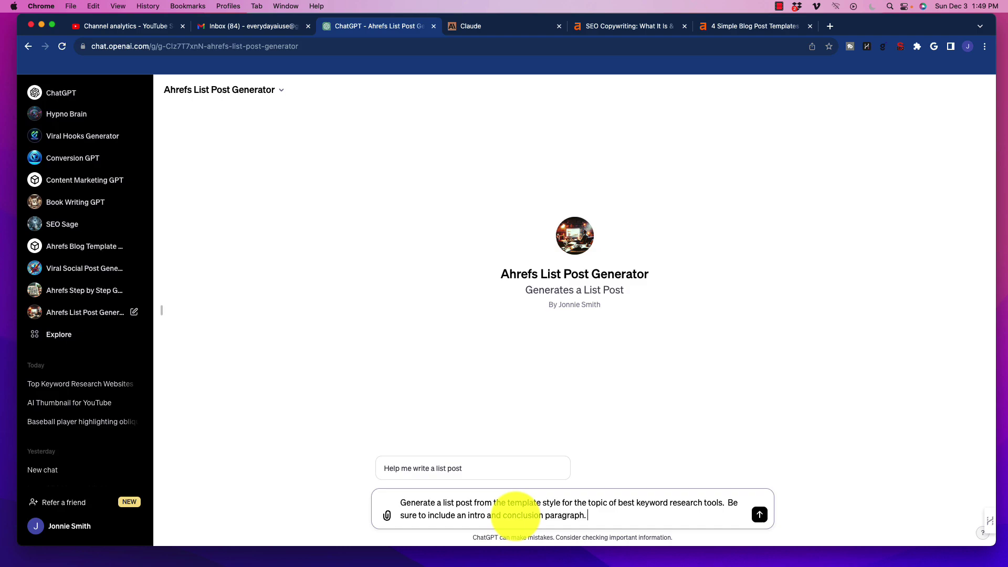
{"action": "key", "text": "Return"}
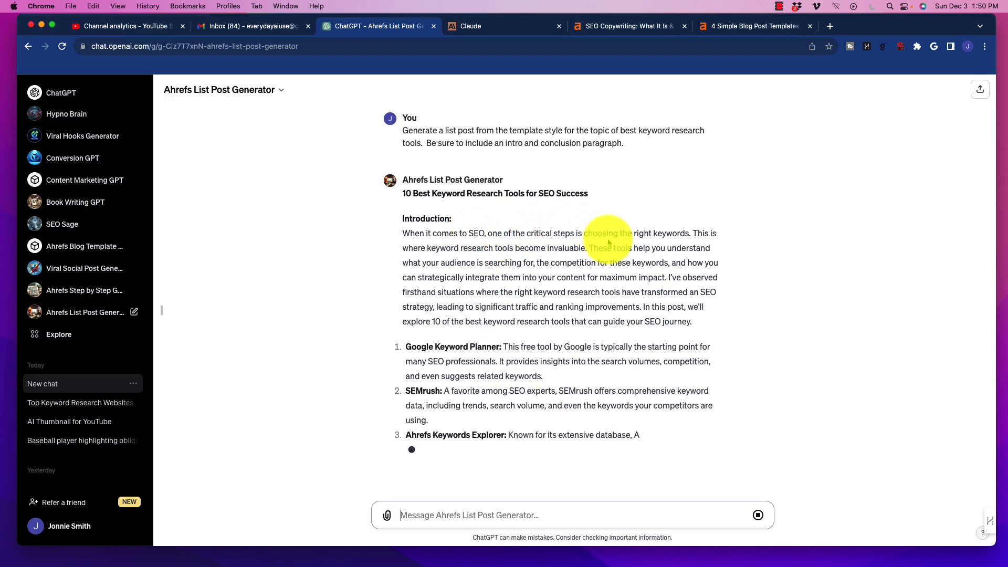
- Read the streaming introduction of '10 Best Keyword Research Tools for SEO Success', marking phrases
{"action": "left_click_drag", "start_coordinate": [594, 248], "coordinate": [713, 248]}
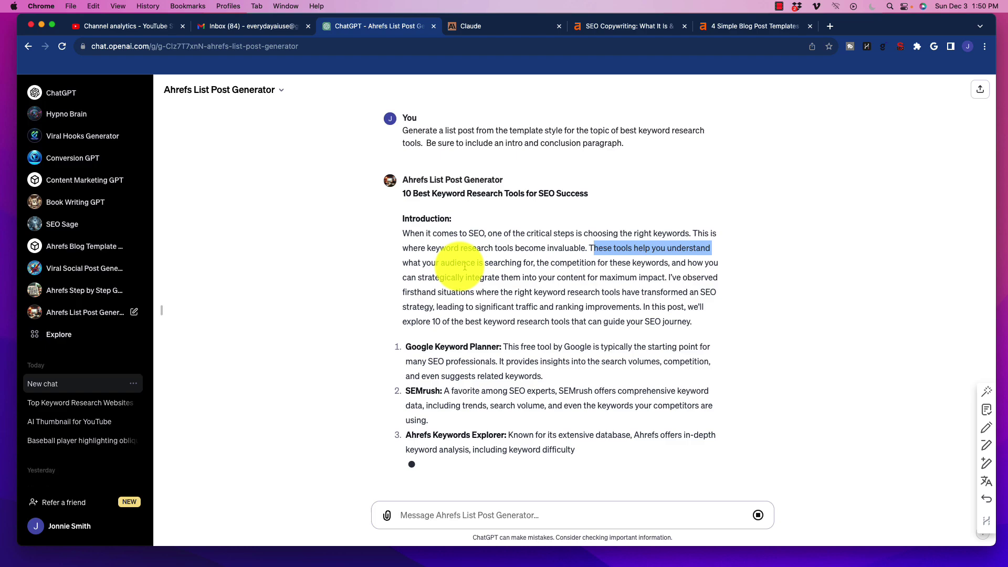
{"action": "left_click_drag", "start_coordinate": [443, 265], "coordinate": [573, 265]}
{"action": "left_click", "coordinate": [597, 278]}
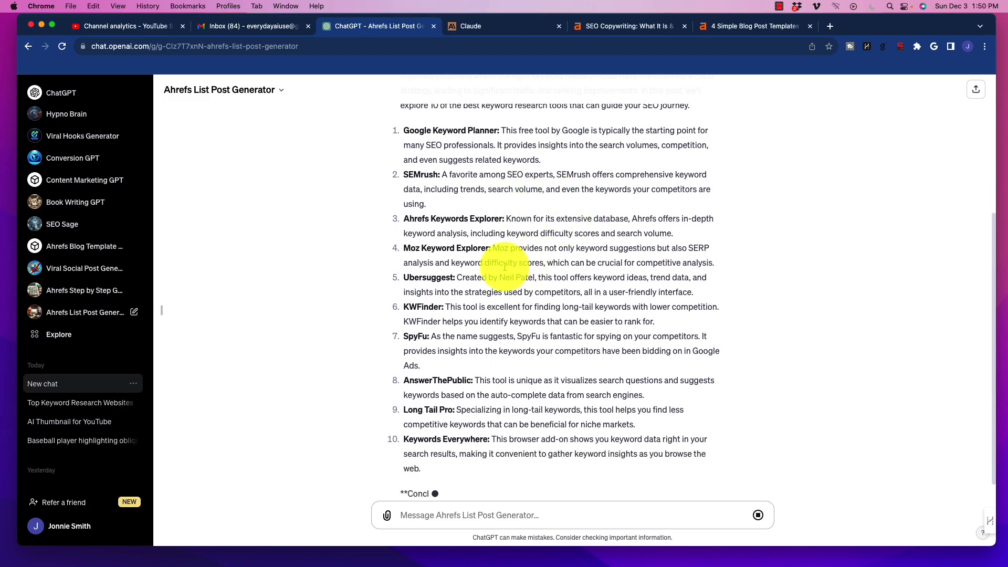
- Read the finished ten-tool list and conclusion ending 'watch your SEO efforts thrive'
{"action": "scroll", "coordinate": [505, 269], "scroll_direction": "up", "scroll_amount": 5}
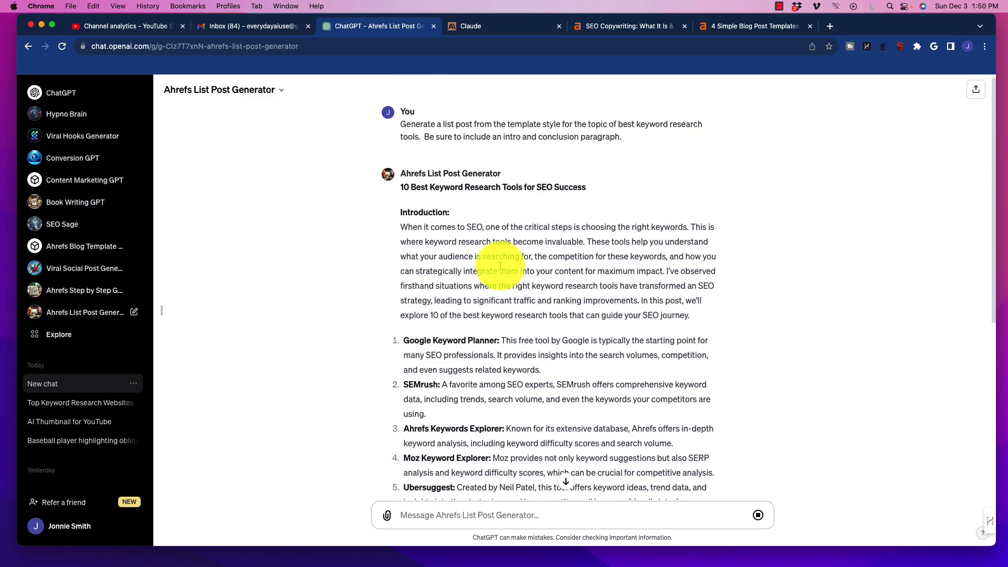
{"action": "scroll", "coordinate": [405, 257], "scroll_direction": "down", "scroll_amount": 2}
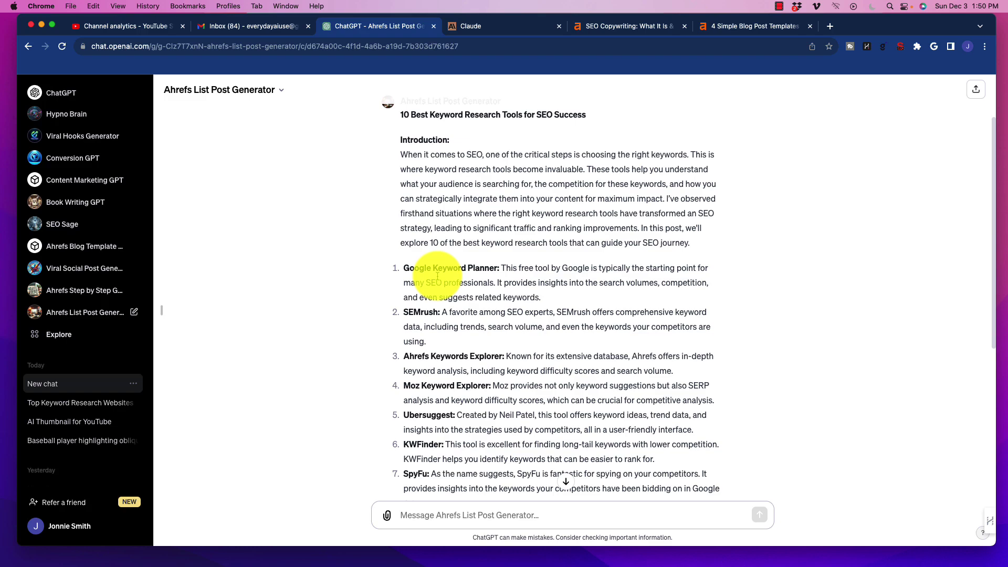
{"action": "scroll", "coordinate": [438, 276], "scroll_direction": "down", "scroll_amount": 5}
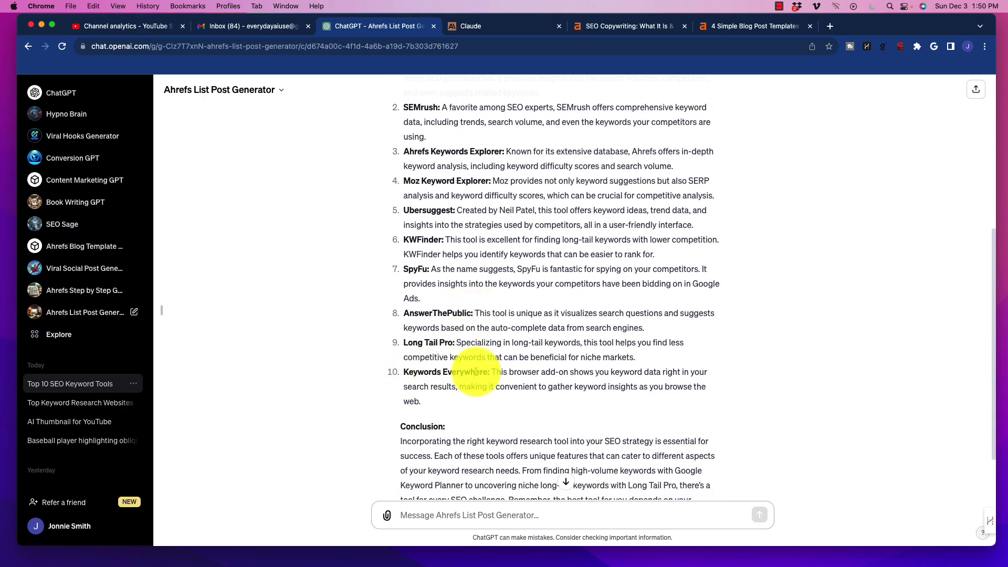
{"action": "scroll", "coordinate": [439, 297], "scroll_direction": "up", "scroll_amount": 1}
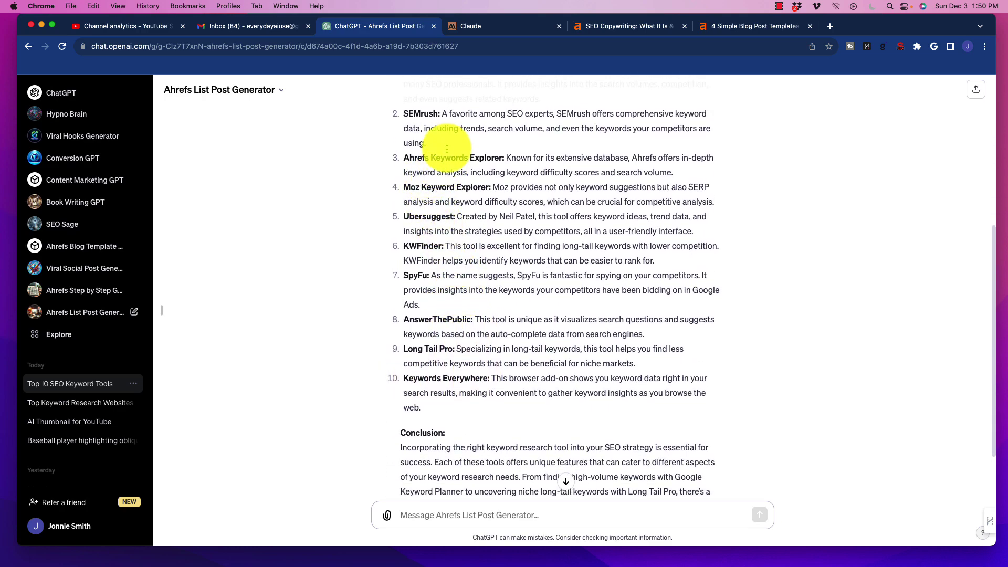
{"action": "scroll", "coordinate": [504, 268], "scroll_direction": "up", "scroll_amount": 3}
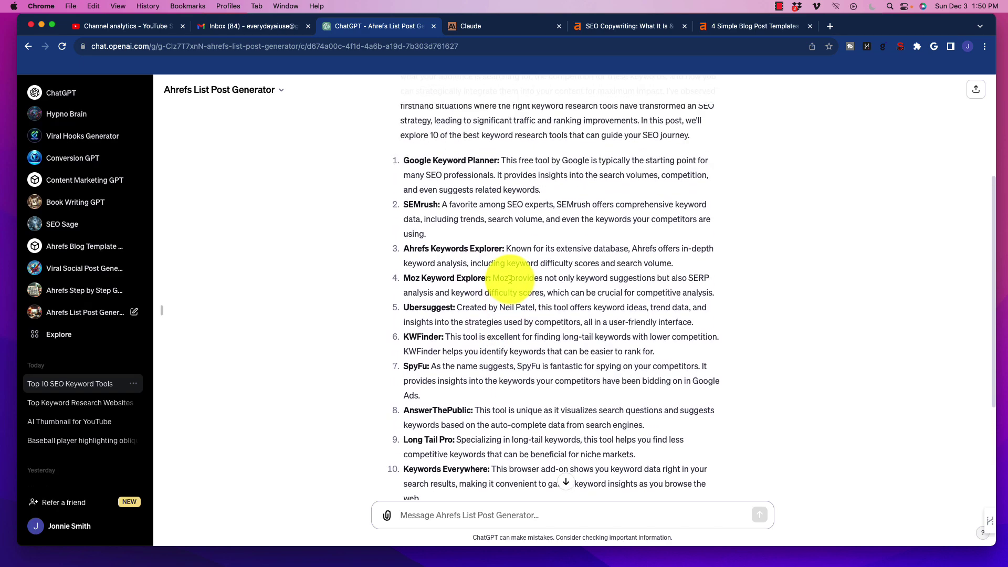
{"action": "scroll", "coordinate": [490, 341], "scroll_direction": "down", "scroll_amount": 4}
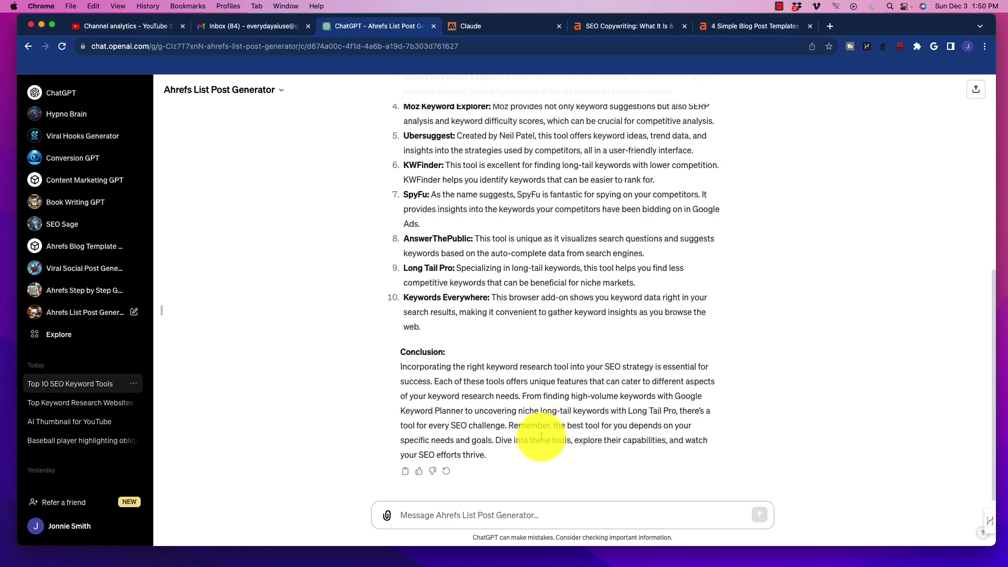
{"action": "left_click_drag", "start_coordinate": [495, 440], "coordinate": [528, 440]}
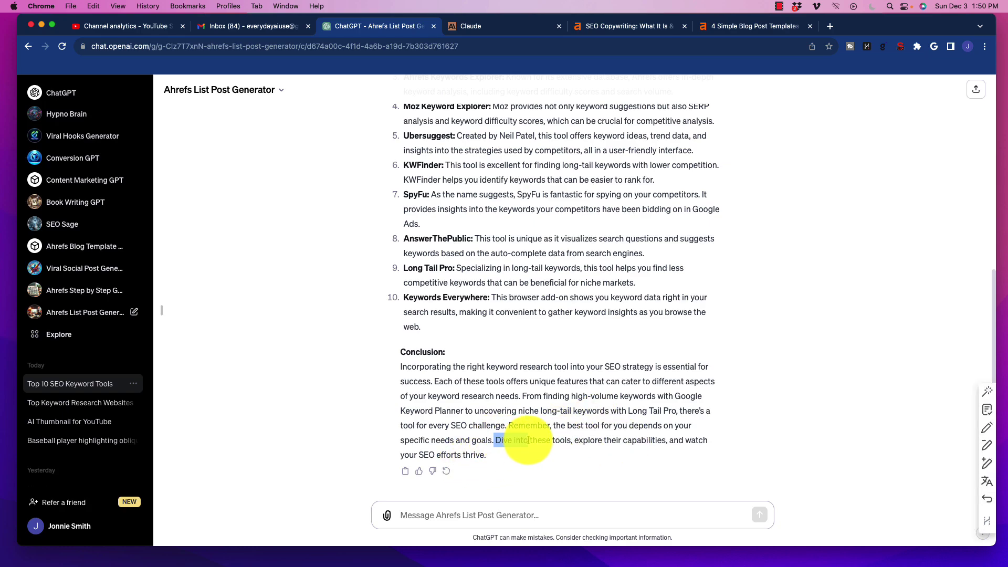
{"action": "left_click", "coordinate": [515, 369]}
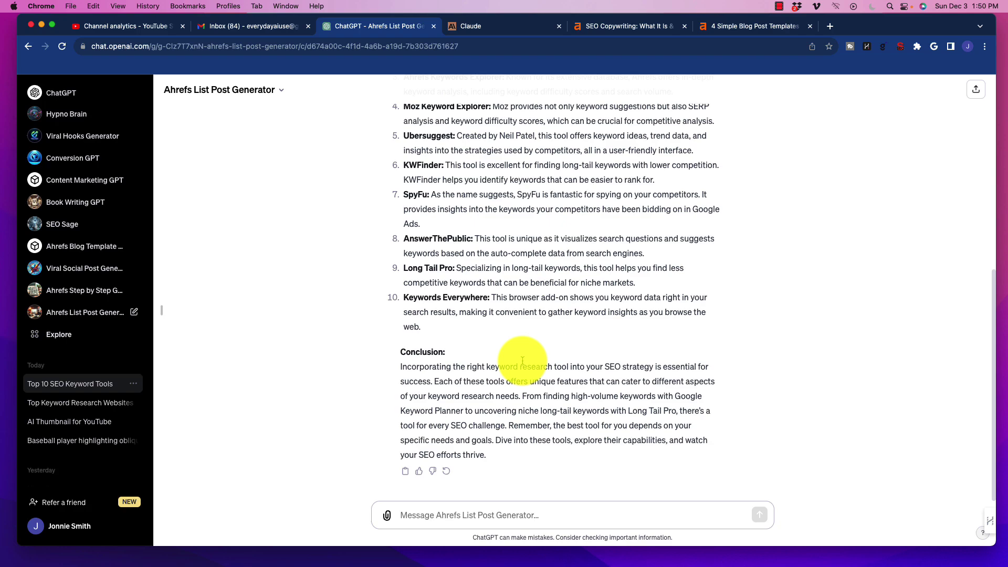
{"action": "scroll", "coordinate": [512, 368], "scroll_direction": "up", "scroll_amount": 10}
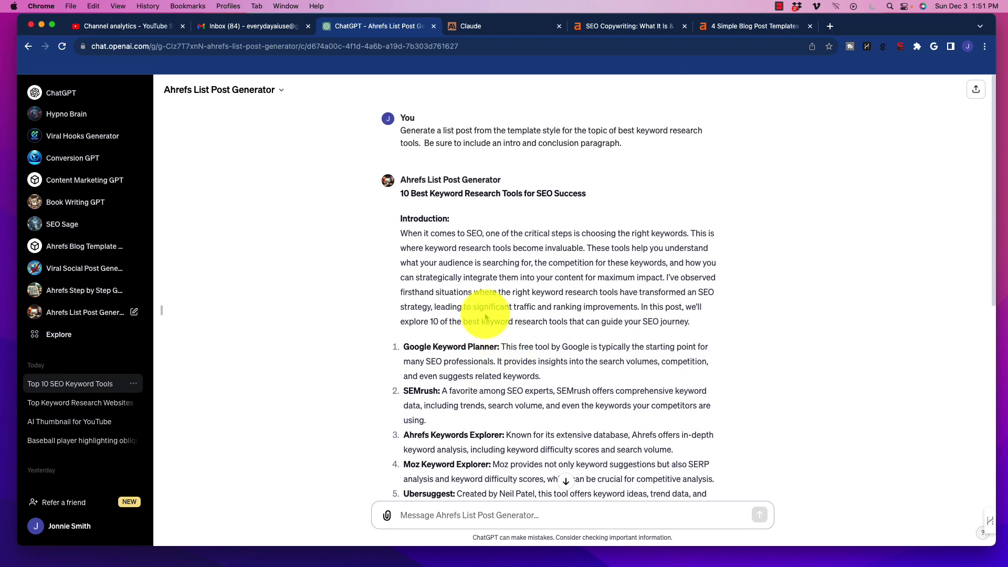
- Scroll back to the top of the reply and select the title line '10 Best Keyword Research Tools for SEO Success'
{"action": "scroll", "coordinate": [474, 316], "scroll_direction": "down", "scroll_amount": 10}
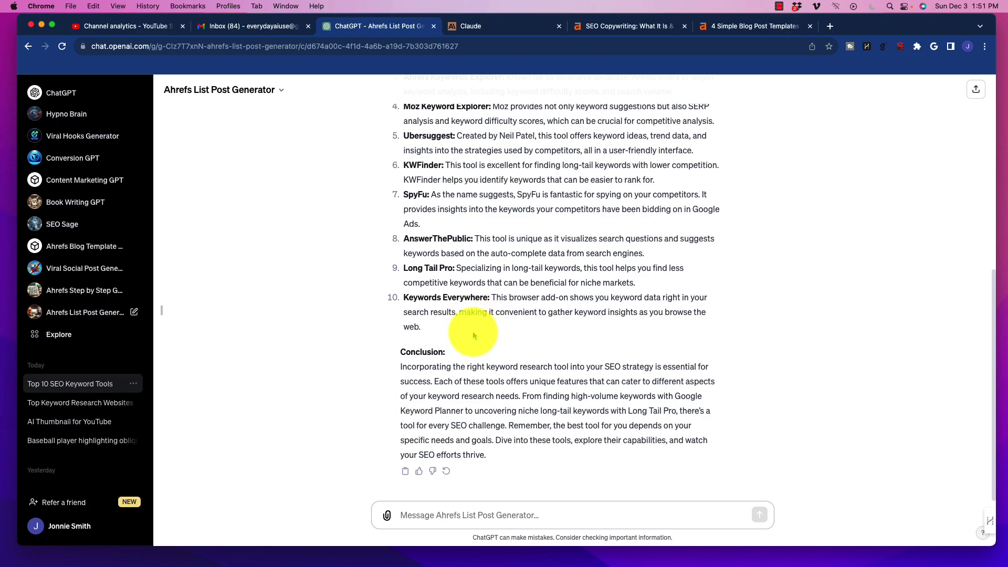
{"action": "scroll", "coordinate": [401, 326], "scroll_direction": "up", "scroll_amount": 1}
{"action": "scroll", "coordinate": [401, 326], "scroll_direction": "up", "scroll_amount": 5}
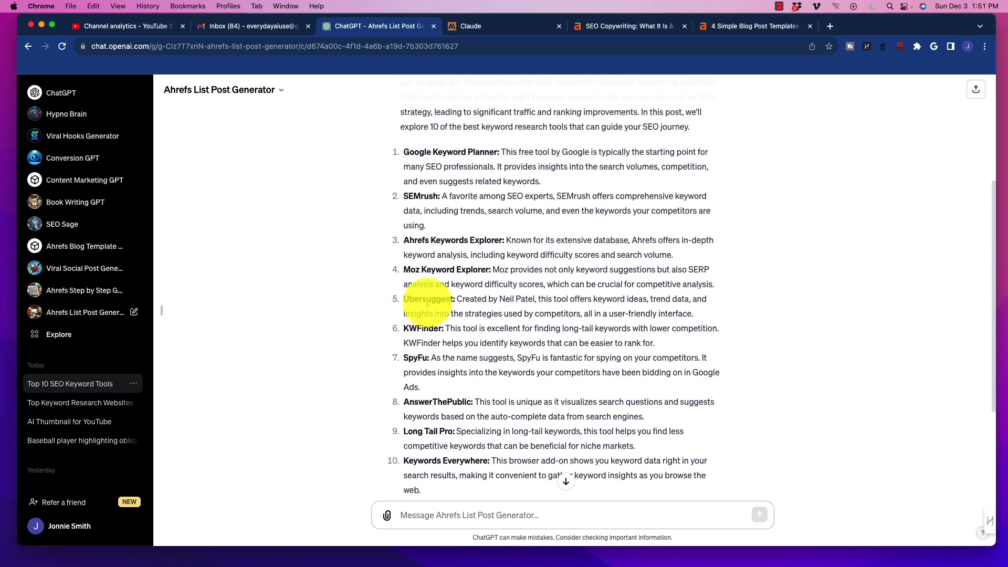
{"action": "scroll", "coordinate": [422, 302], "scroll_direction": "up", "scroll_amount": 5}
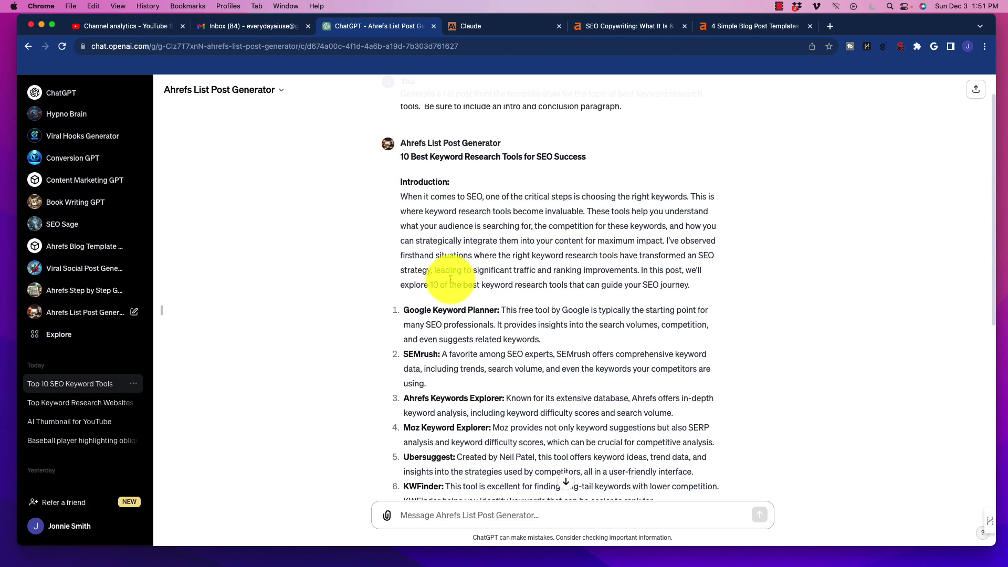
{"action": "scroll", "coordinate": [447, 287], "scroll_direction": "down", "scroll_amount": 10}
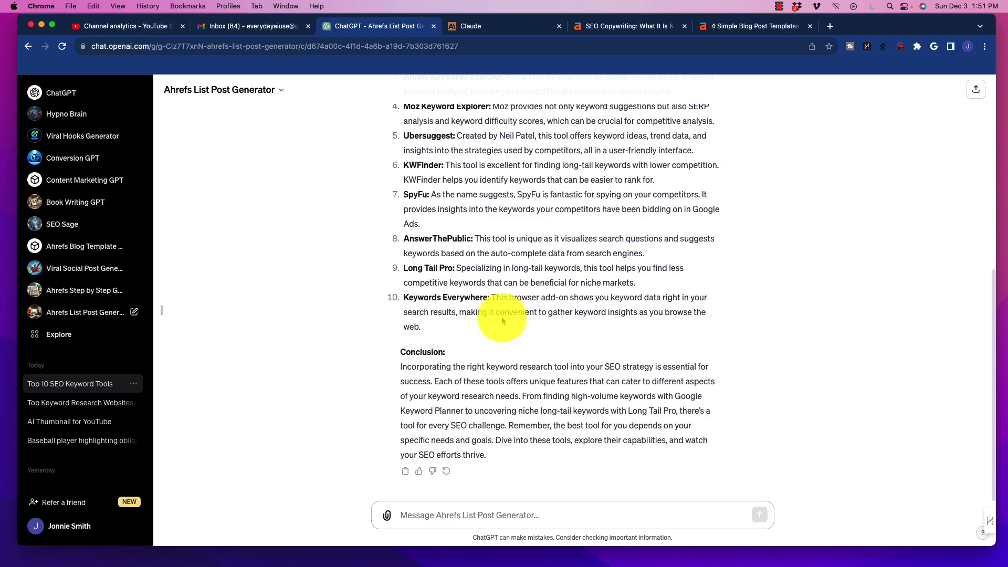
{"action": "scroll", "coordinate": [486, 315], "scroll_direction": "up", "scroll_amount": 11}
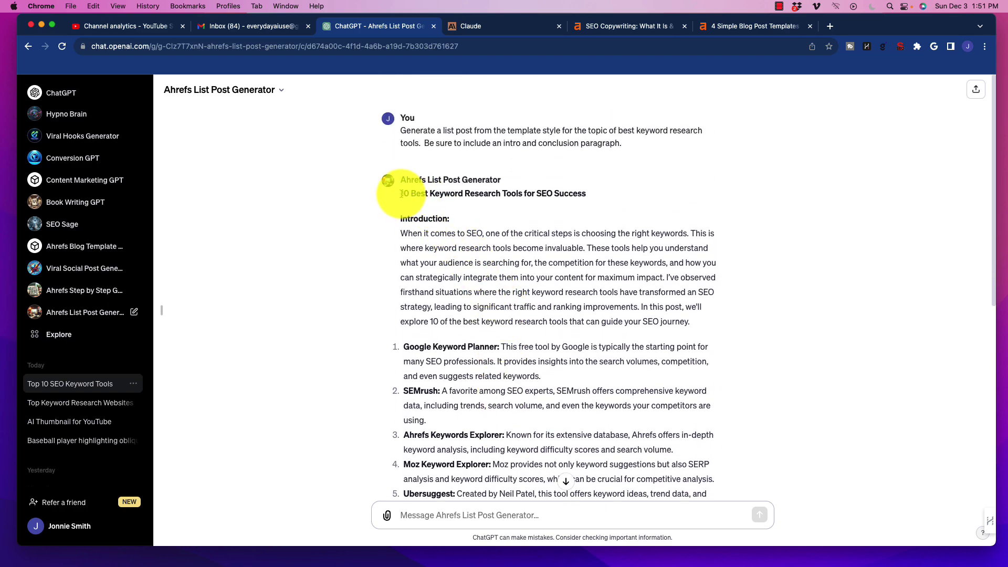
{"action": "left_click_drag", "start_coordinate": [399, 194], "coordinate": [591, 197]}
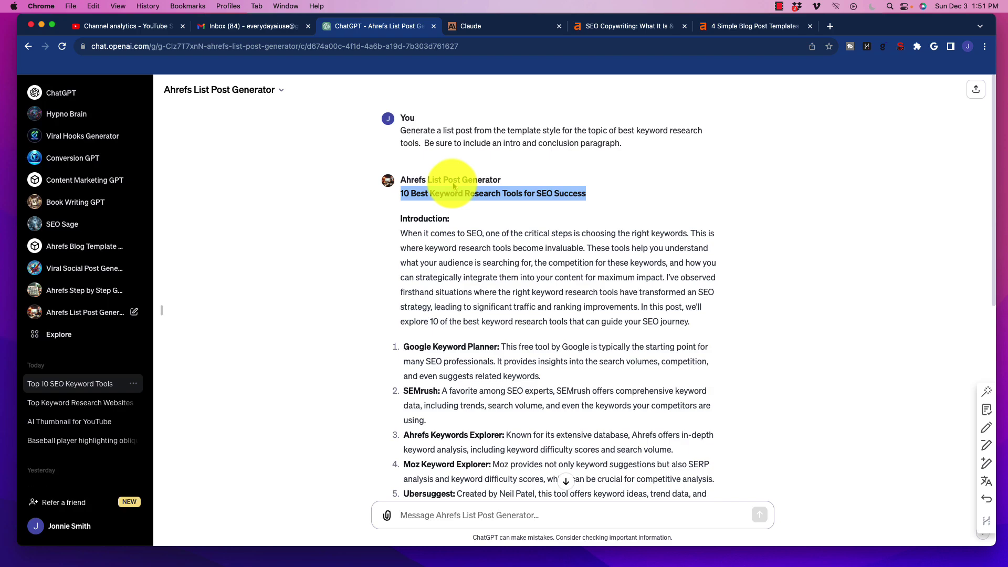